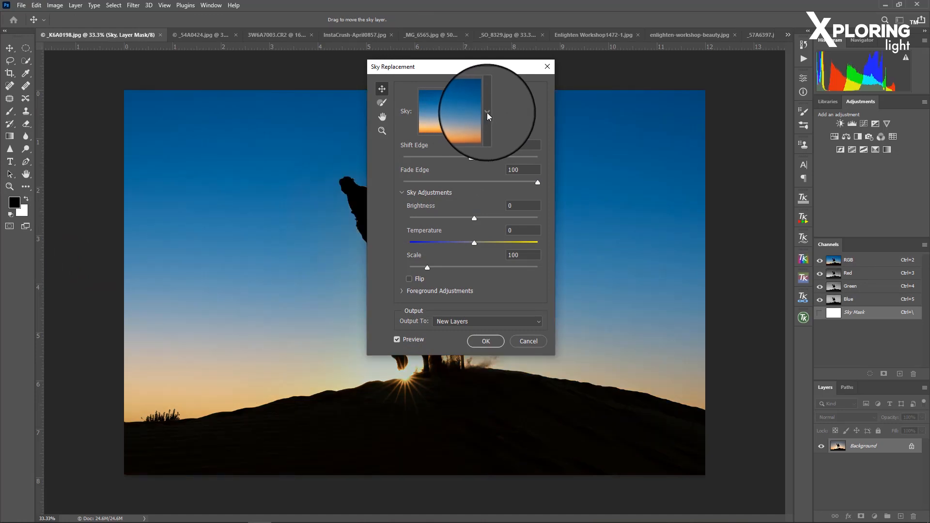
# - Pick the sunset sky with large orange clouds as the replacement, and move the Sky Replacement dialog clear of the camel rider
pyautogui.click(487, 112)
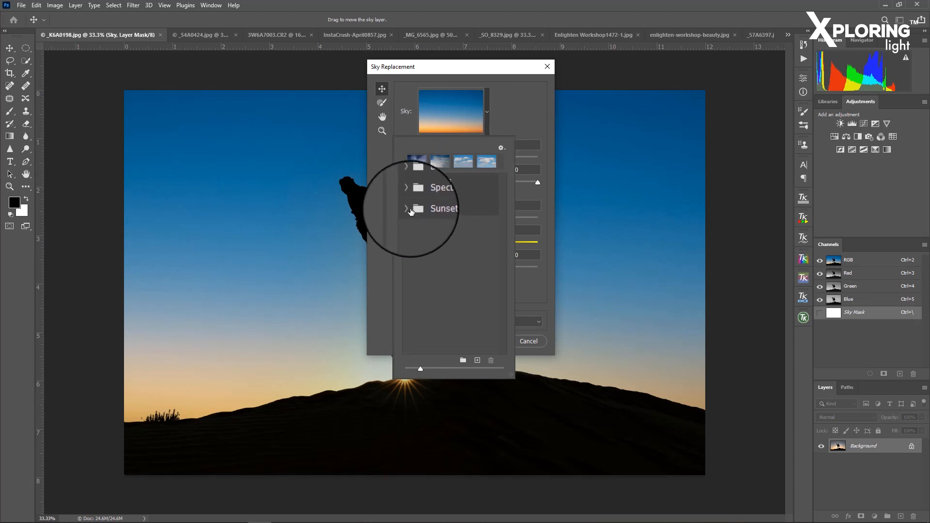
pyautogui.click(408, 210)
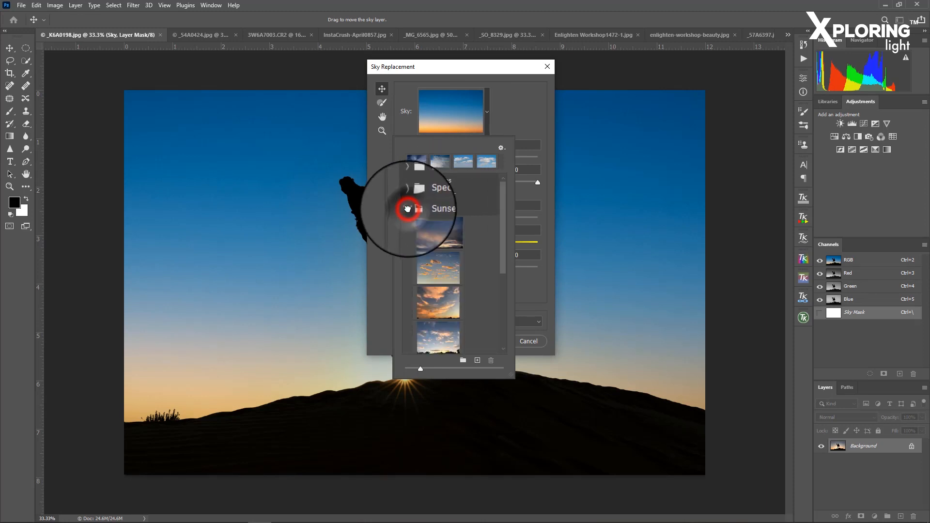
pyautogui.click(446, 313)
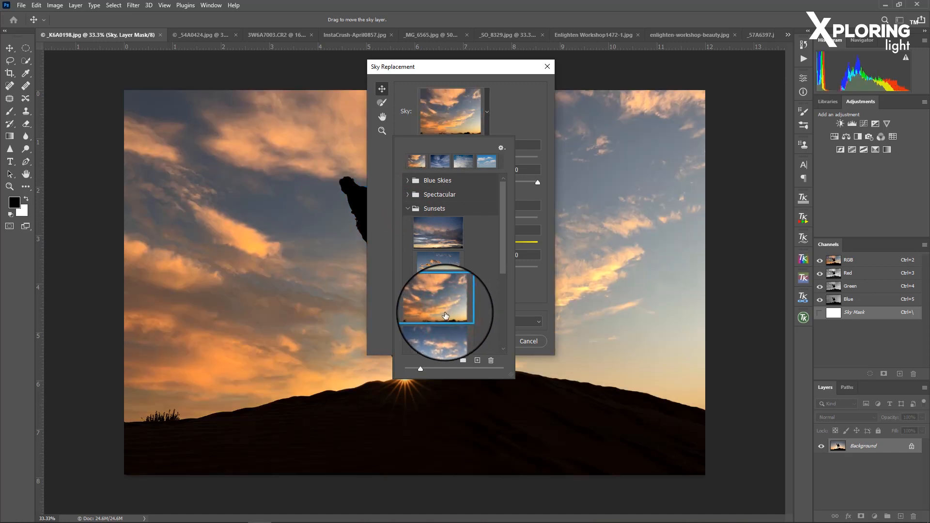
pyautogui.scroll(-1, 447, 298)
pyautogui.scroll(-3, 448, 298)
pyautogui.scroll(-1, 448, 298)
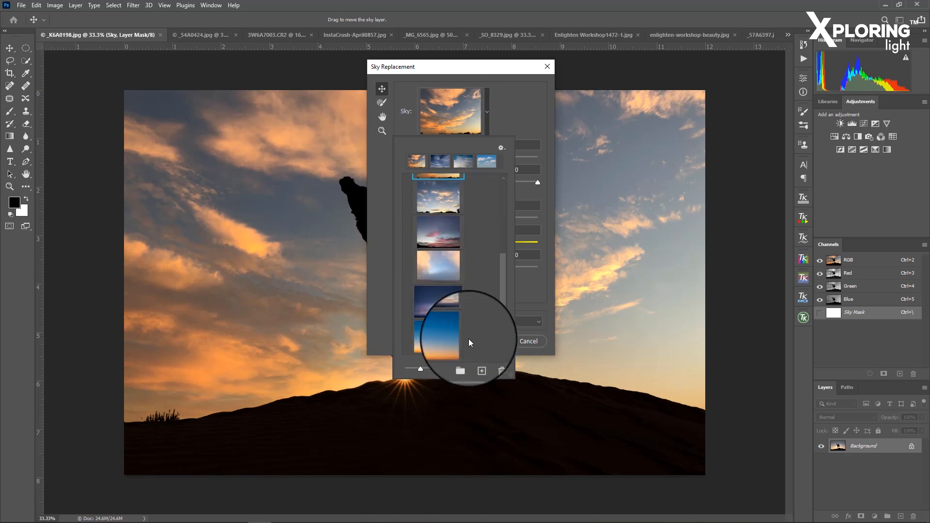
pyautogui.click(520, 118)
pyautogui.moveTo(496, 68); pyautogui.dragTo(808, 74)
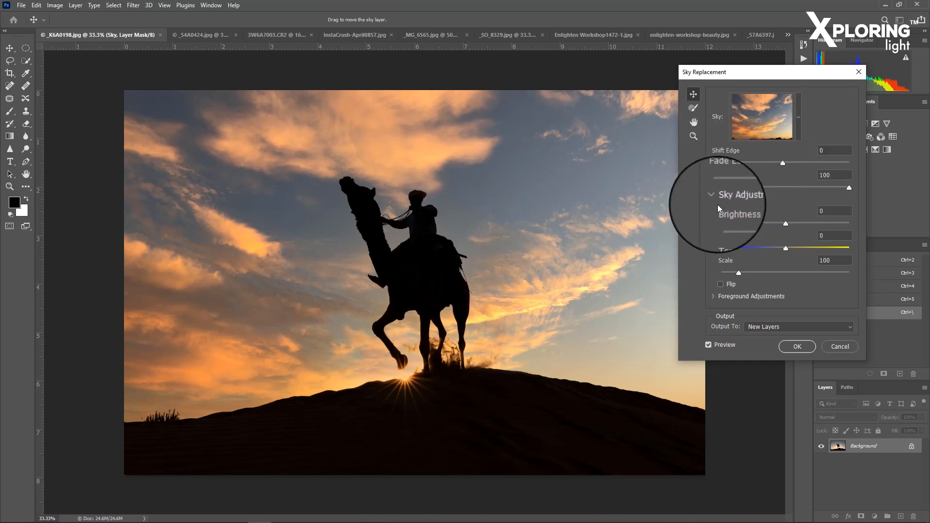
# - Set the replacement sky's brightness to 18, apply it to new layers, and look through the resulting layer group
pyautogui.moveTo(787, 223); pyautogui.dragTo(796, 225)
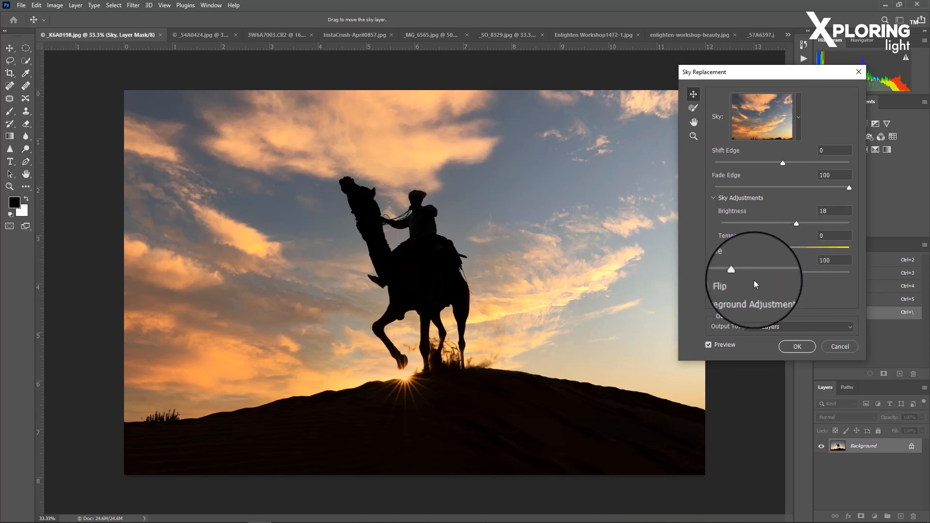
pyautogui.click(798, 345)
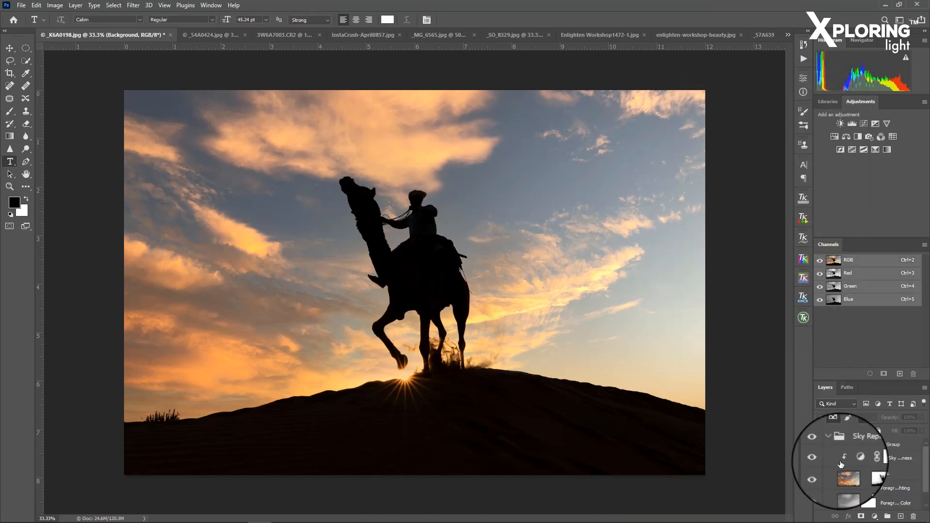
pyautogui.scroll(-1, 890, 452)
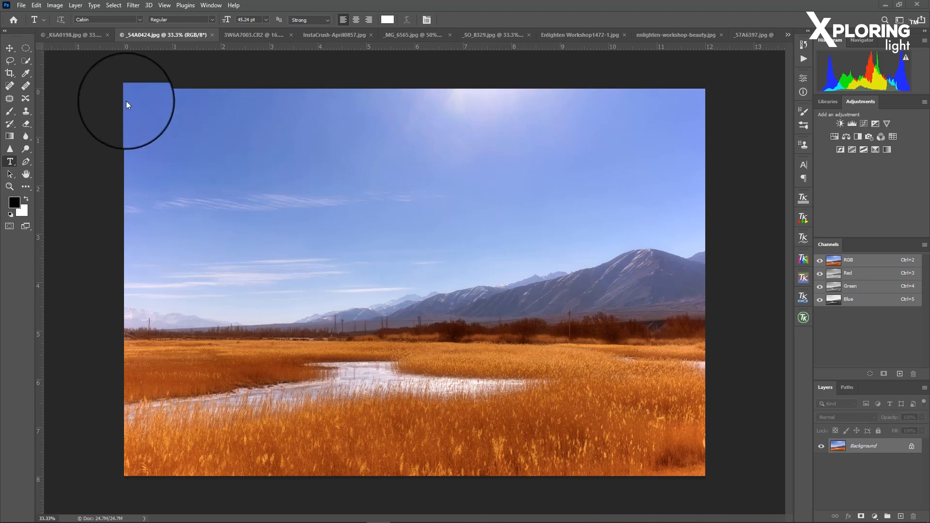
# - Start Sky Replacement on the marsh and mountain photo and choose the sunset sky with pink clouds
pyautogui.click(34, 6)
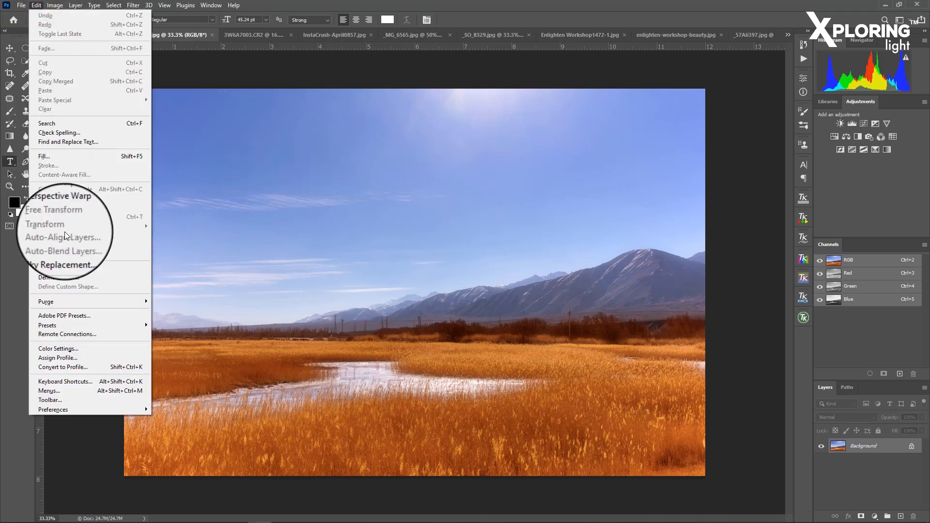
pyautogui.click(69, 254)
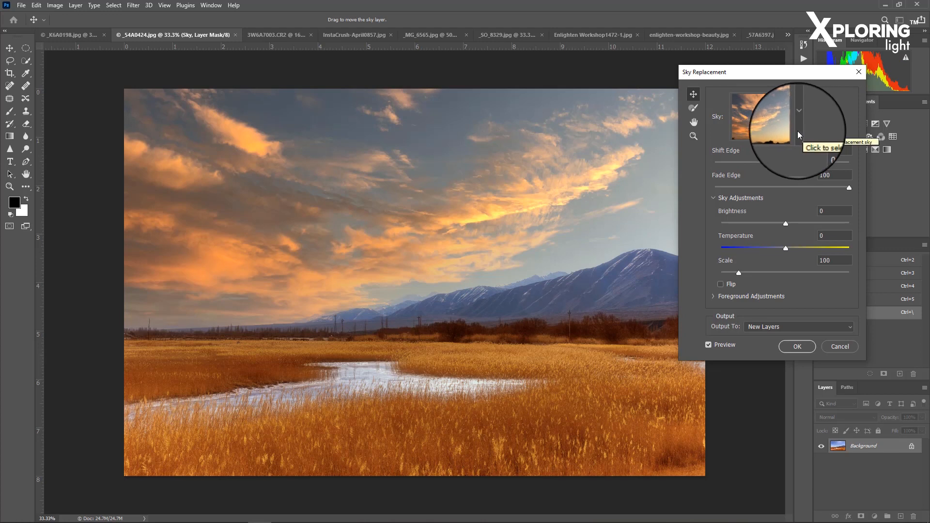
pyautogui.click(798, 125)
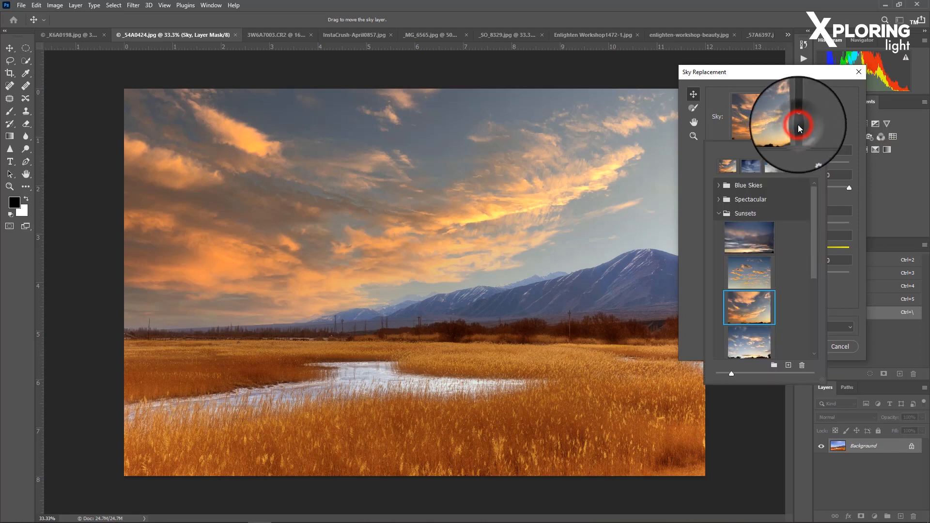
pyautogui.scroll(-2, 767, 305)
pyautogui.scroll(-1, 768, 305)
pyautogui.click(752, 304)
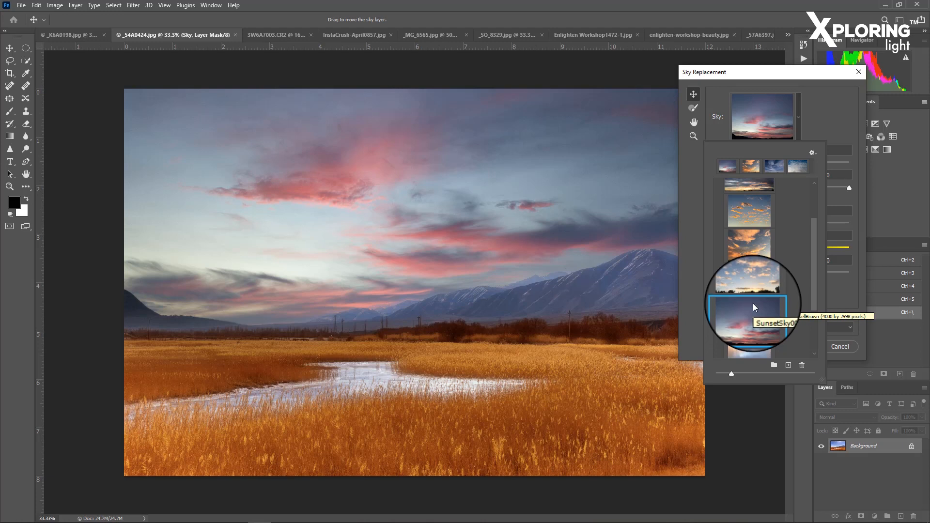
# - Try the sunset sky with small scattered orange clouds, and switch back to the pink-cloud sunset
pyautogui.scroll(-1, 753, 305)
pyautogui.scroll(2, 754, 305)
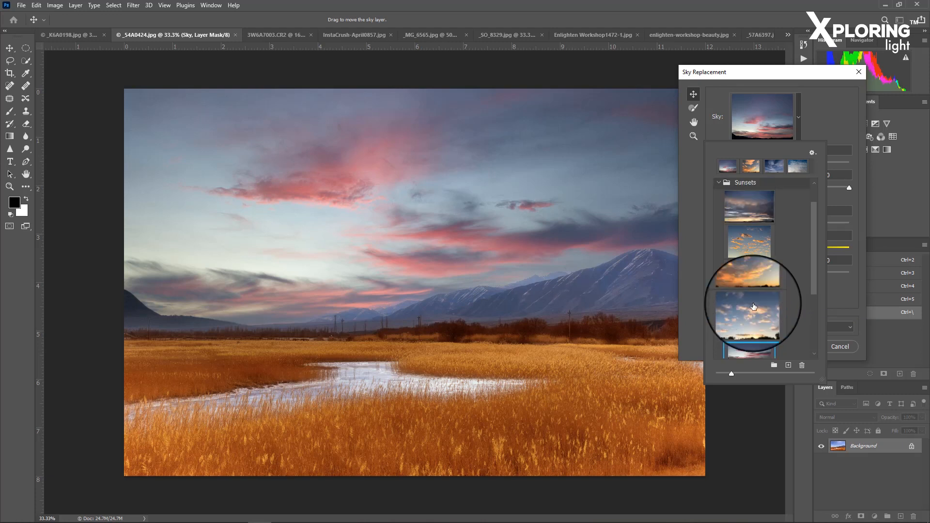
pyautogui.click(750, 250)
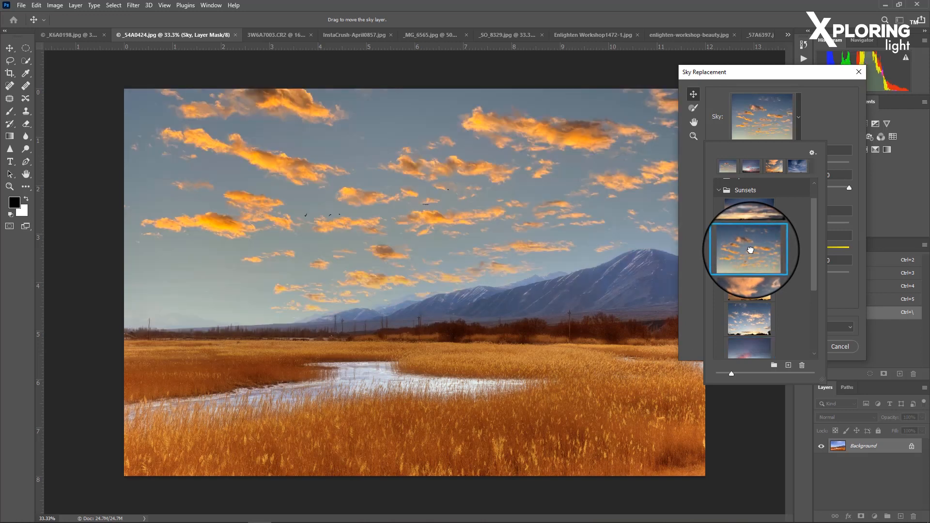
pyautogui.scroll(-1, 750, 335)
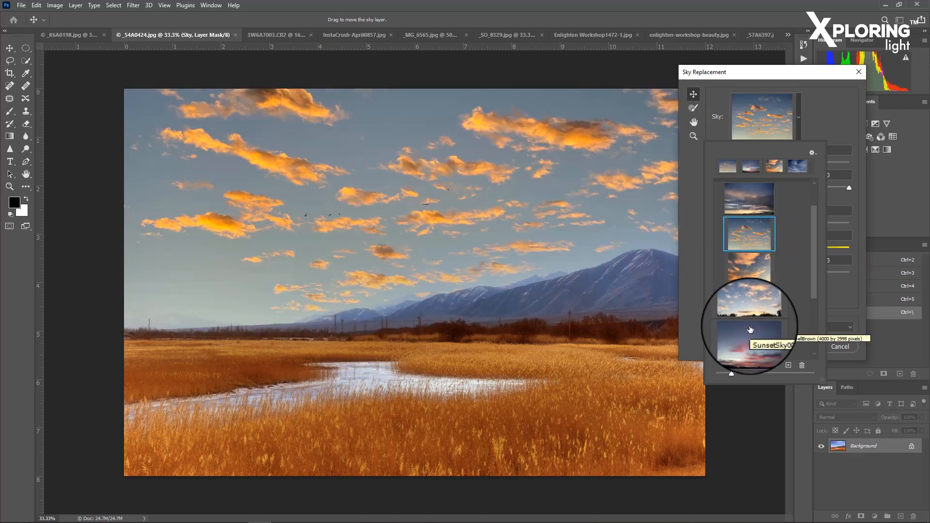
pyautogui.click(750, 335)
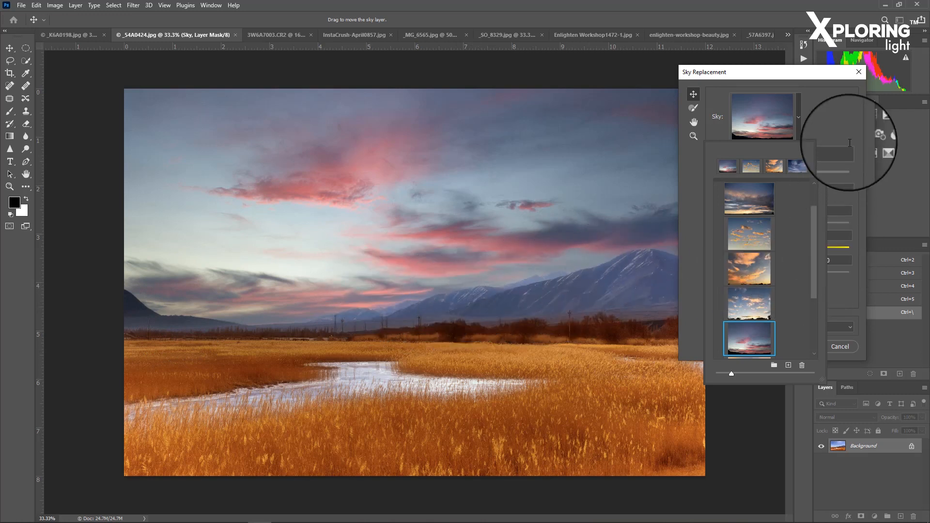
pyautogui.click(841, 114)
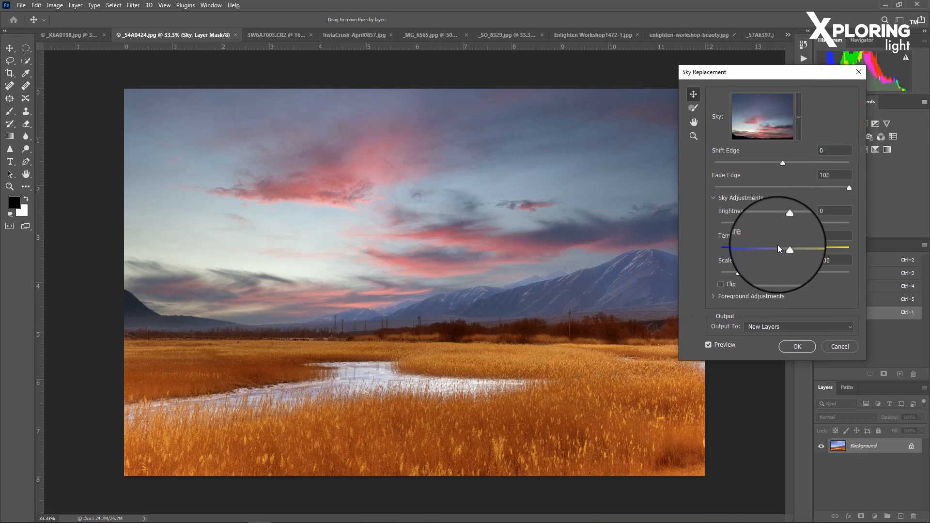
# - Test the sky's Shift Edge at 34 and -31, and settle it at -19
pyautogui.click(783, 162)
pyautogui.moveTo(783, 162); pyautogui.dragTo(804, 159)
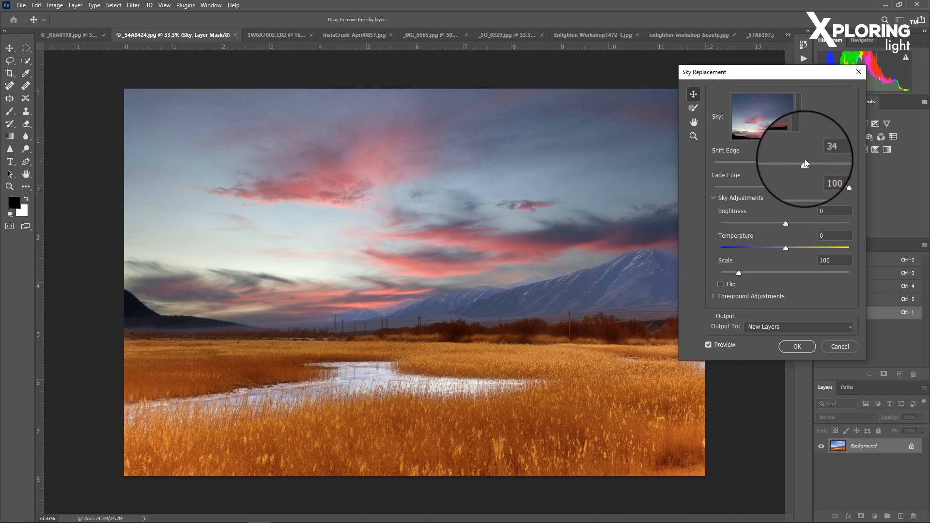
pyautogui.click(805, 160)
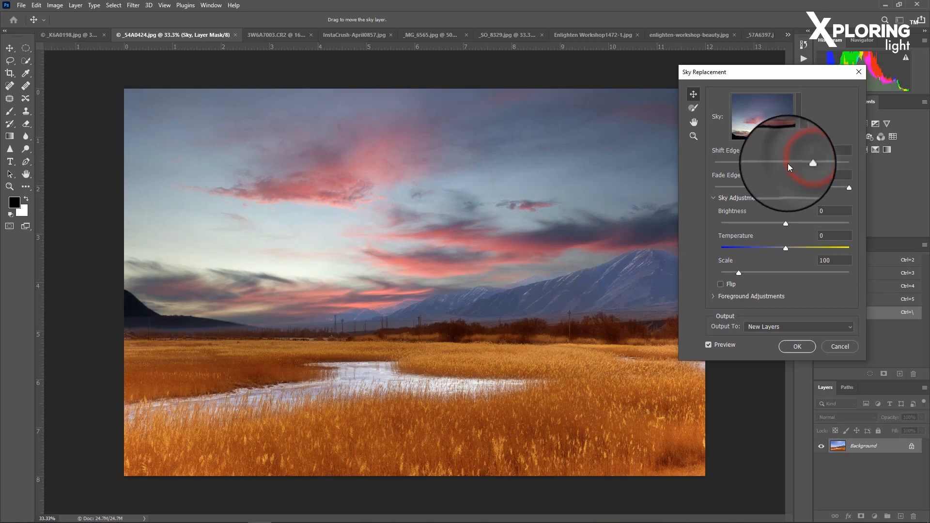
pyautogui.click(804, 162)
pyautogui.moveTo(801, 162); pyautogui.dragTo(761, 158)
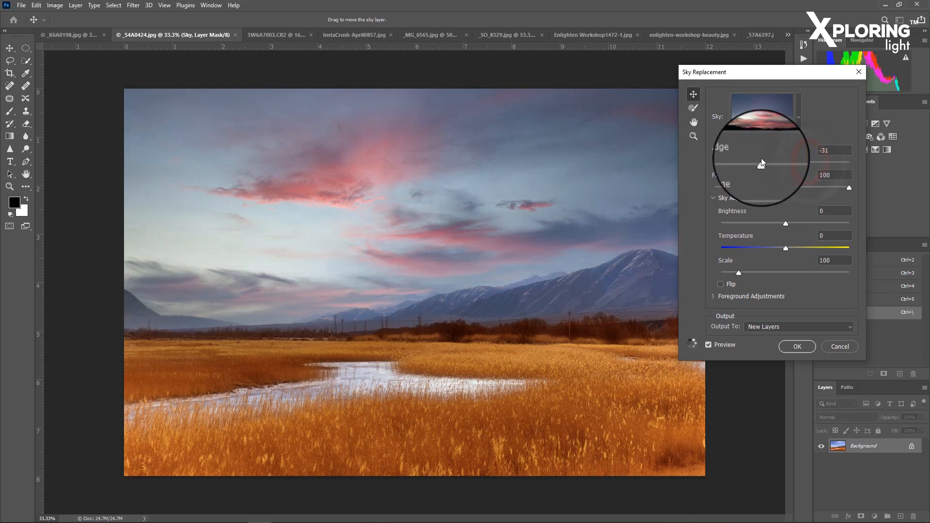
pyautogui.moveTo(762, 164); pyautogui.dragTo(769, 163)
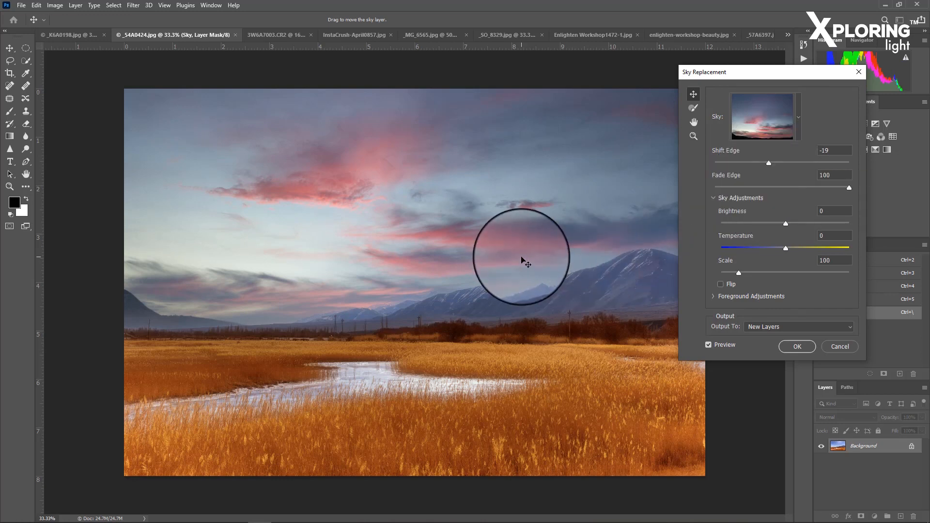
# - Test flipping the replacement sky and restore its orientation, and set the sky temperature to -31
pyautogui.click(720, 285)
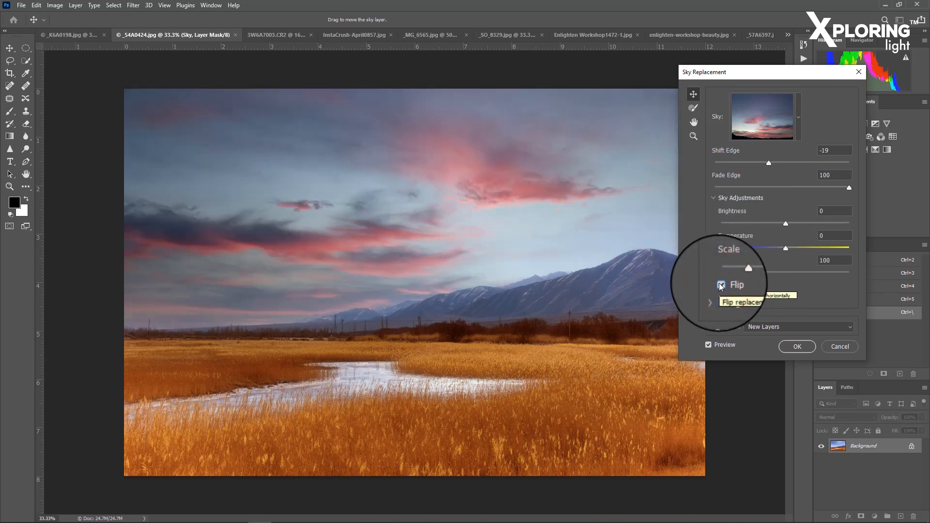
pyautogui.click(720, 285)
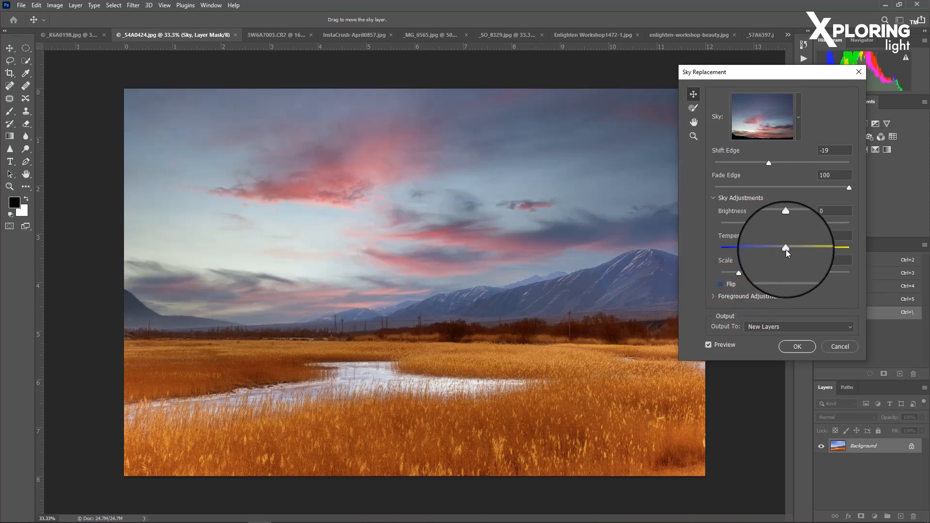
pyautogui.moveTo(785, 249); pyautogui.dragTo(765, 247)
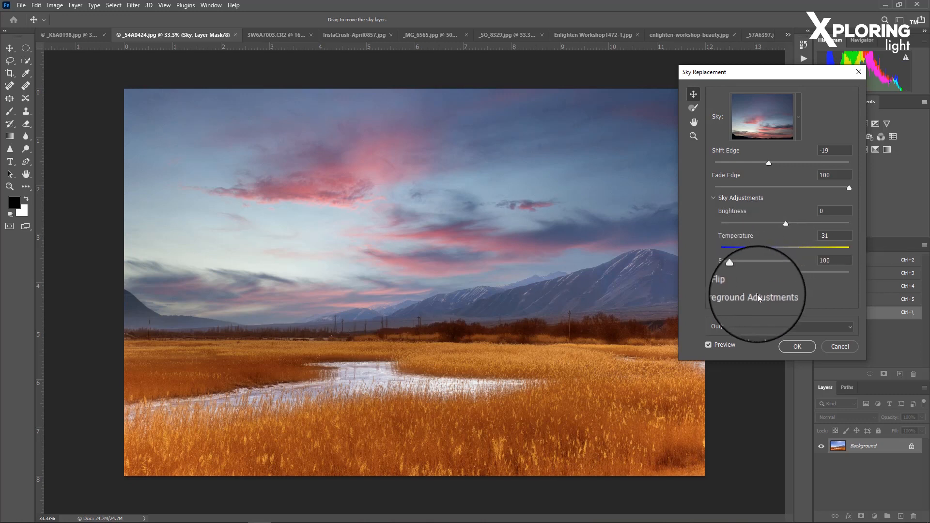
# - Set the foreground Color Adjustment to 67 and apply the sky replacement to new layers
pyautogui.click(713, 297)
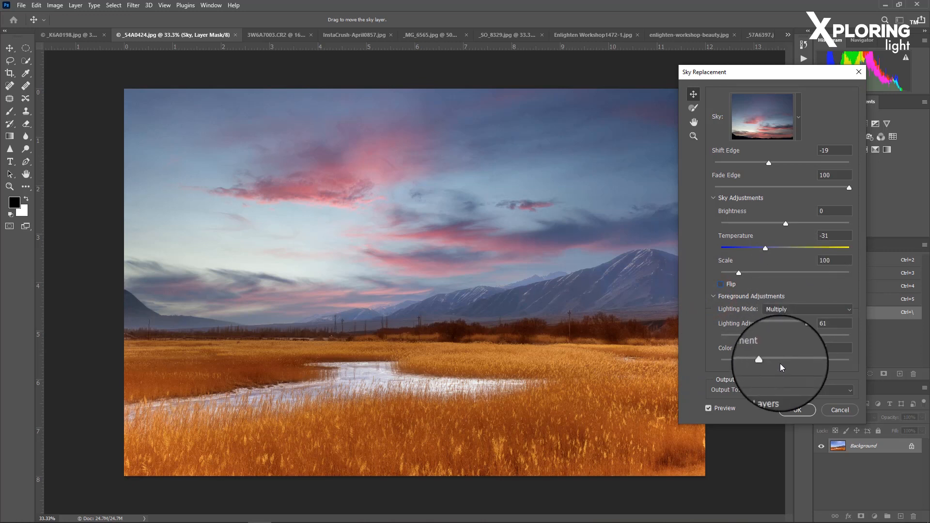
pyautogui.moveTo(766, 361); pyautogui.dragTo(807, 360)
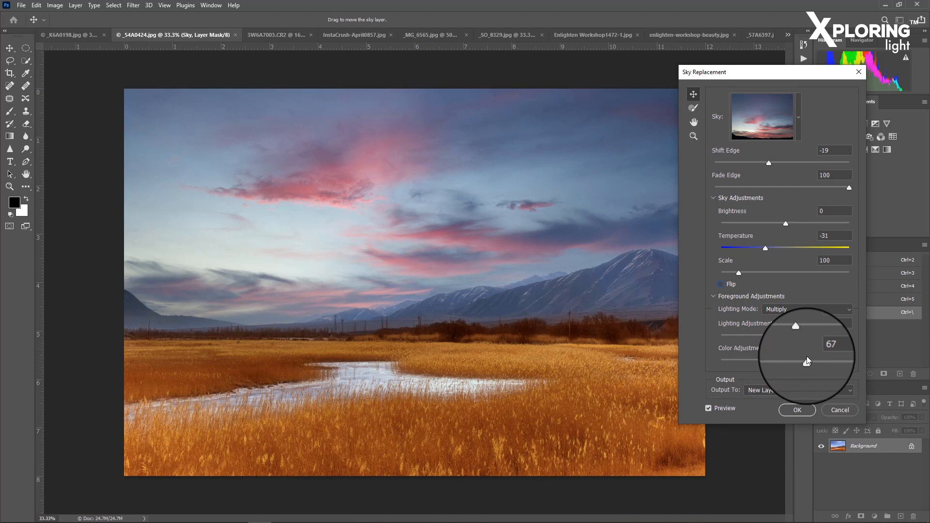
pyautogui.click(795, 411)
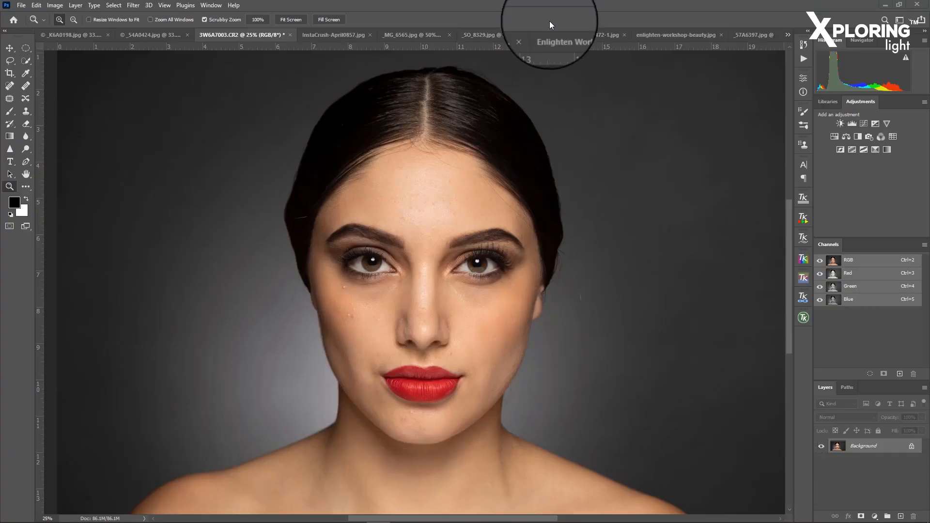
# - Open Neural Filters for the portrait with red lips and enable Skin Smoothing
pyautogui.click(136, 6)
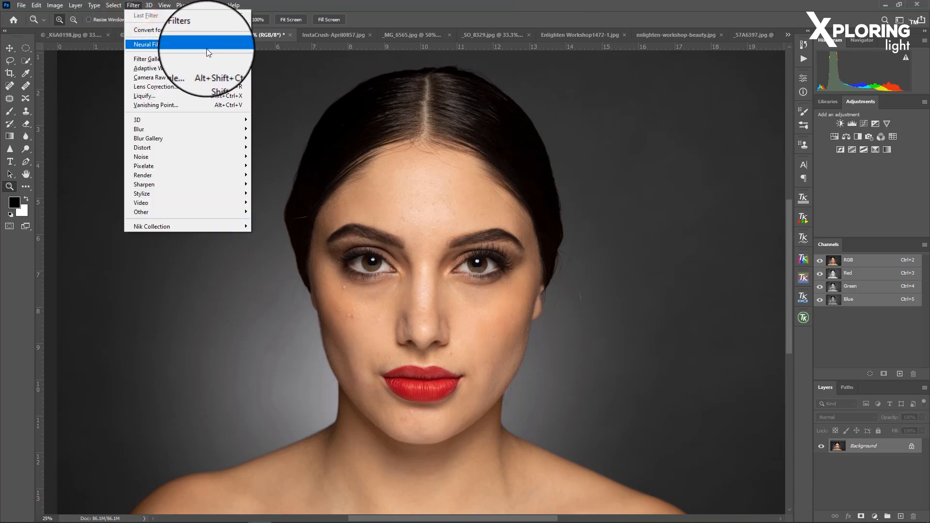
pyautogui.click(209, 51)
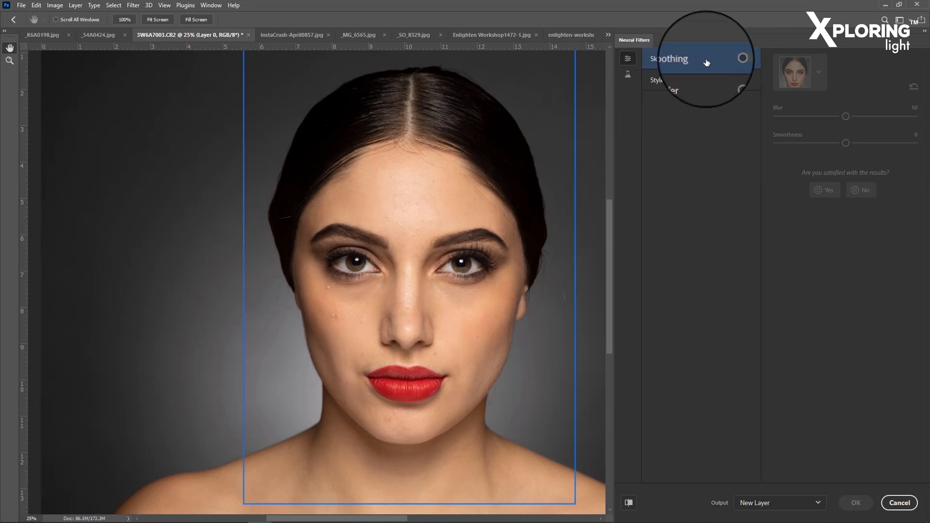
pyautogui.click(733, 59)
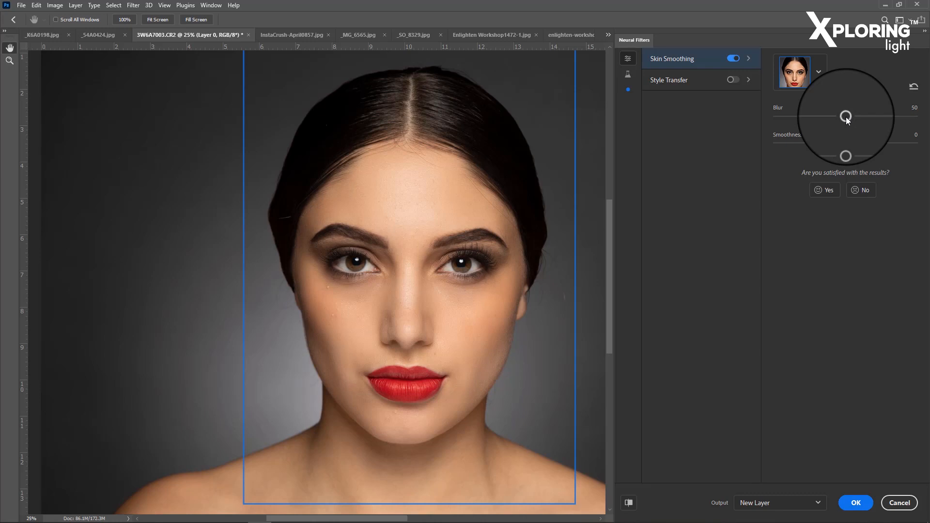
# - Set the skin smoothing Blur to 18 and Smoothness to 21, and output the result to a new layer
pyautogui.moveTo(847, 120); pyautogui.dragTo(801, 125)
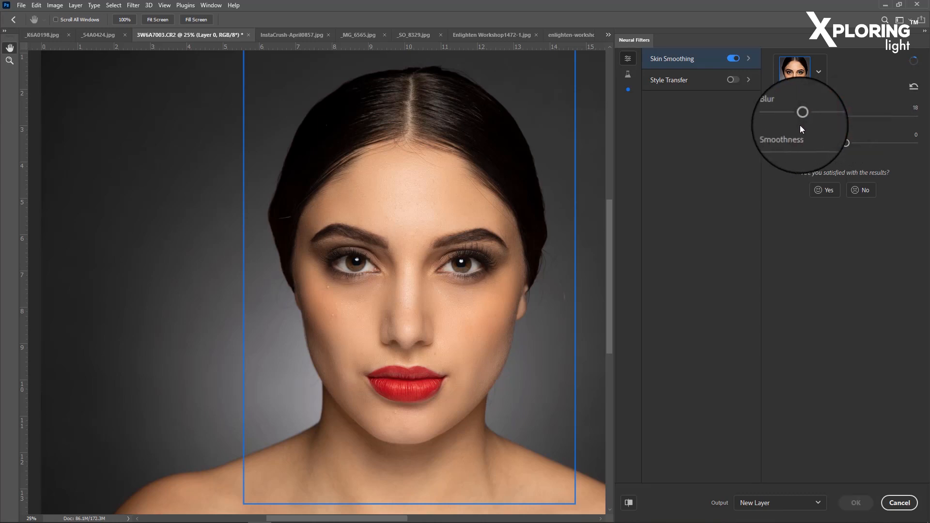
pyautogui.moveTo(846, 143); pyautogui.dragTo(877, 144)
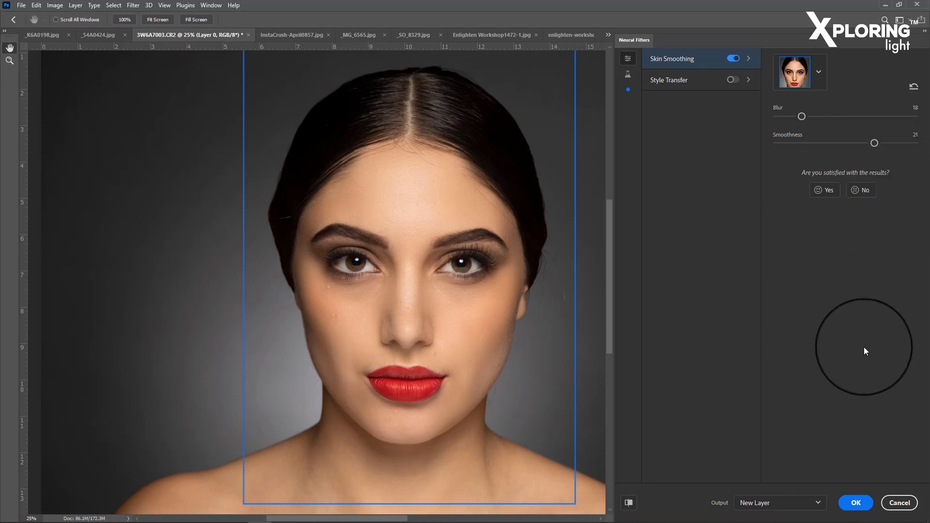
pyautogui.click(856, 511)
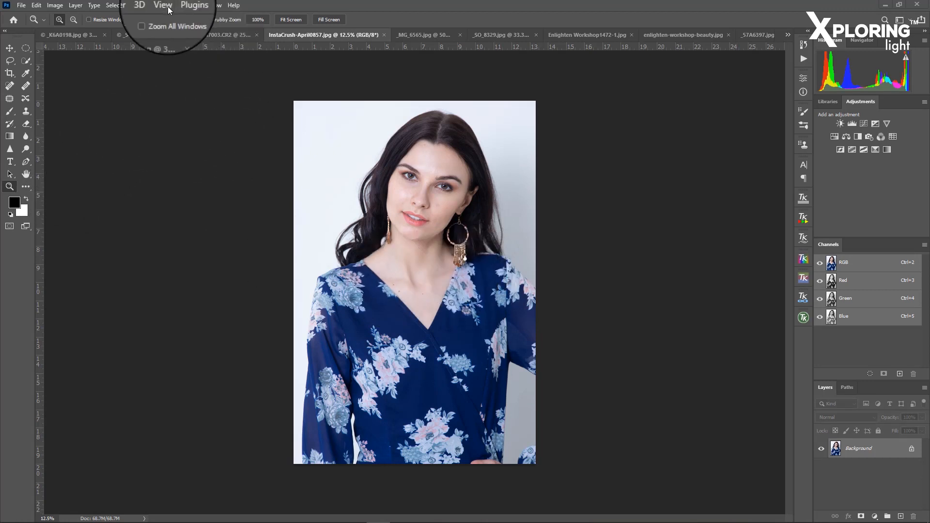
# - Open Neural Filters for the portrait with the blue floral blouse and enable the beta Smart Portrait filter
pyautogui.click(131, 6)
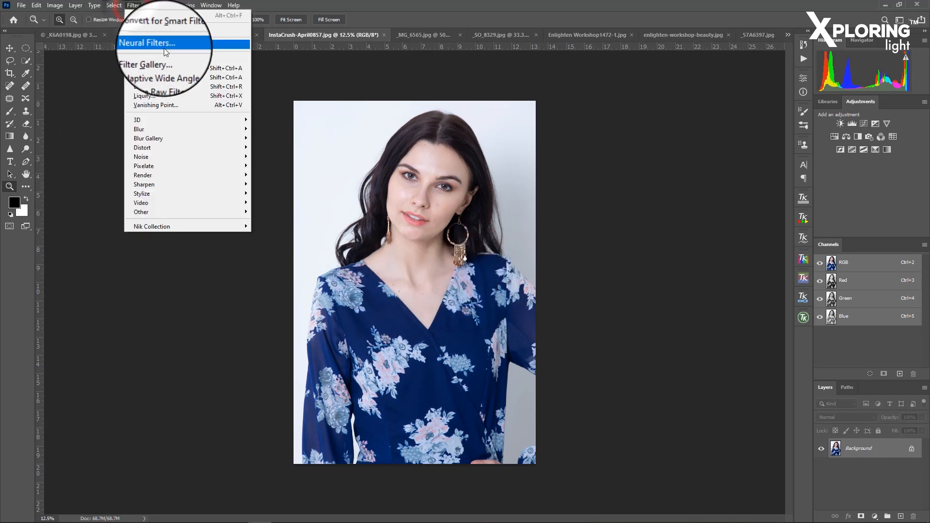
pyautogui.click(188, 49)
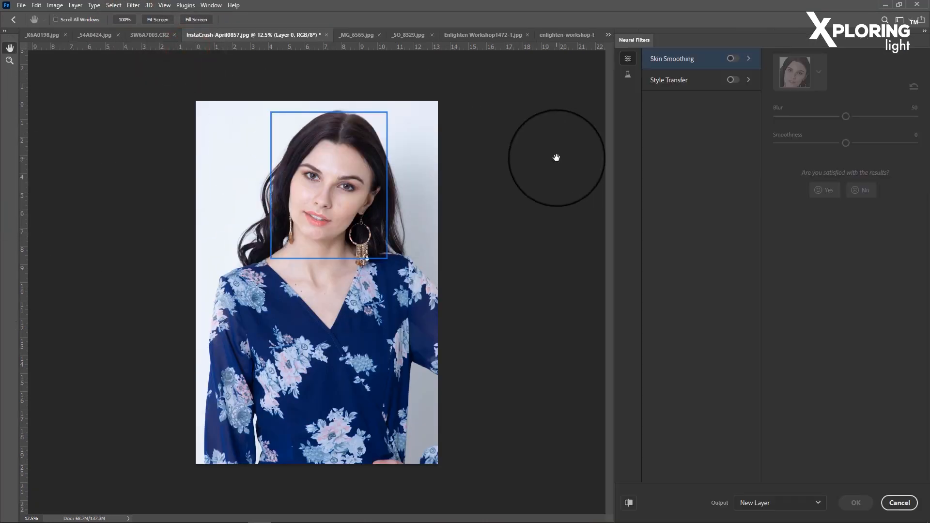
pyautogui.click(627, 76)
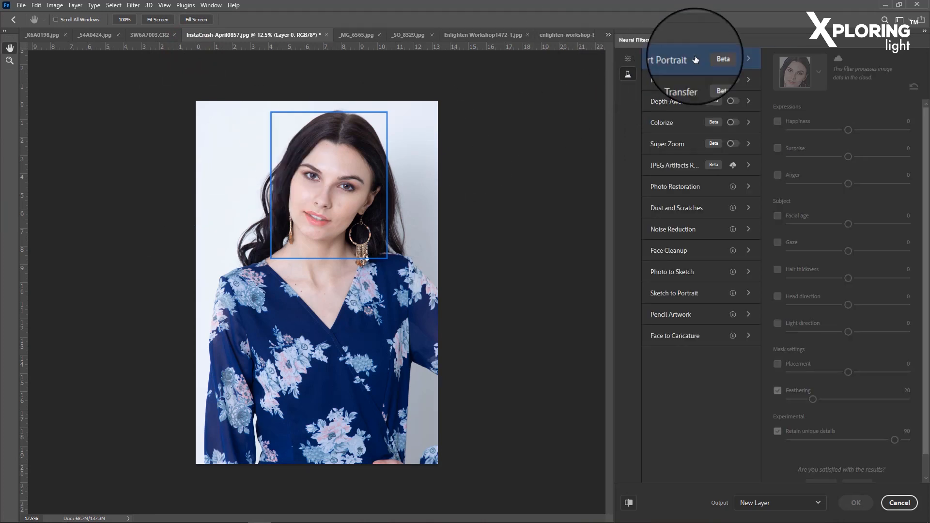
pyautogui.click(733, 59)
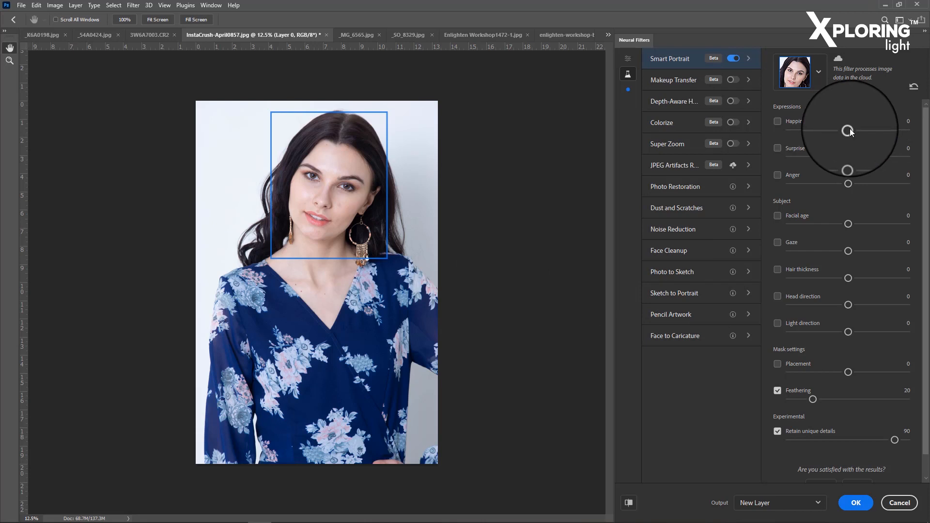
# - Set Smart Portrait Happiness to 10, Surprise to -8, Anger to -3 and Head direction to -17, and output the result to a new layer
pyautogui.moveTo(850, 128); pyautogui.dragTo(868, 127)
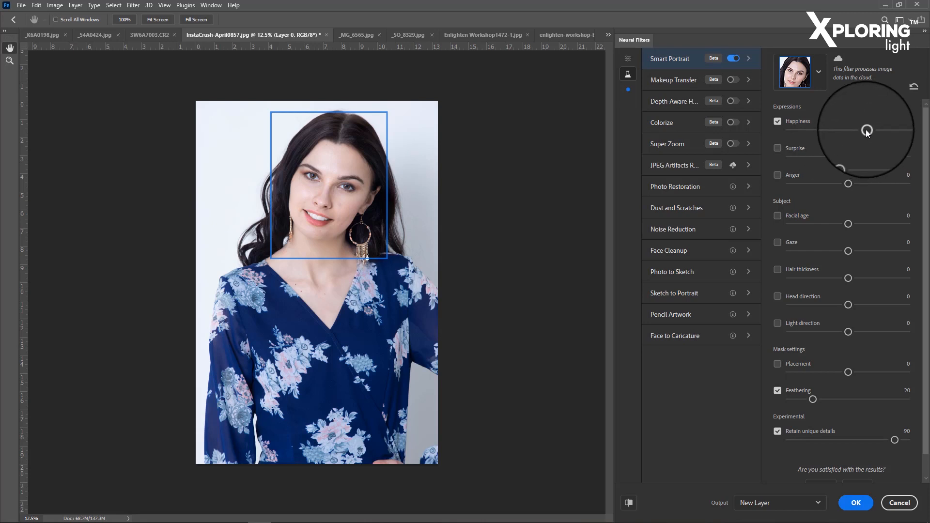
pyautogui.moveTo(867, 130); pyautogui.dragTo(845, 184)
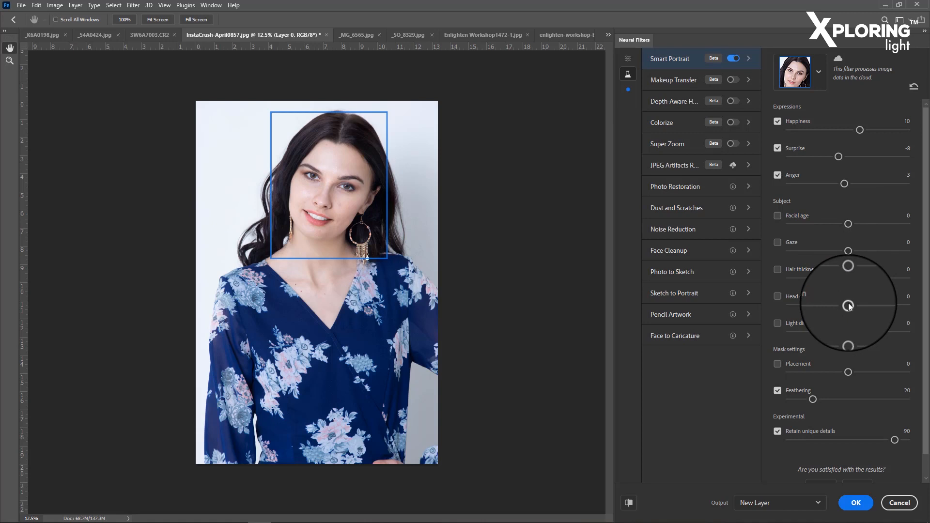
pyautogui.moveTo(848, 306); pyautogui.dragTo(868, 305)
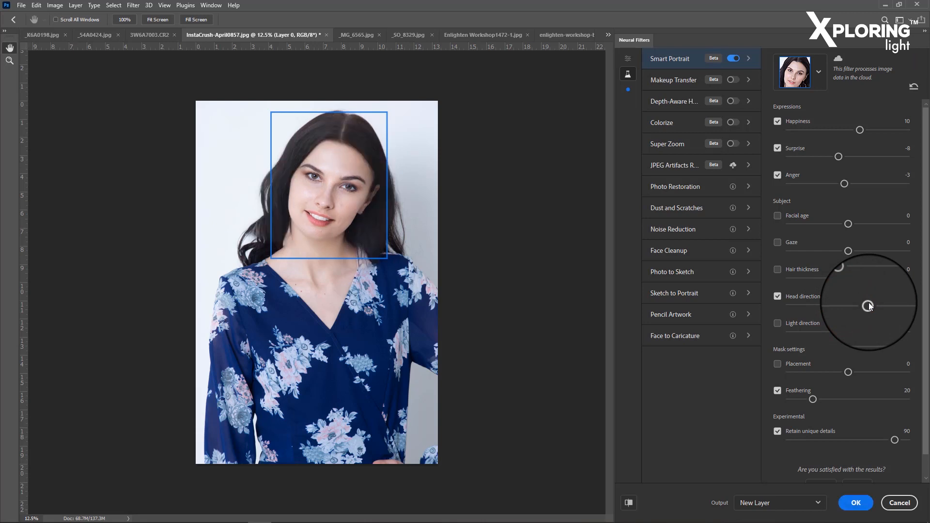
pyautogui.moveTo(868, 305); pyautogui.dragTo(823, 305)
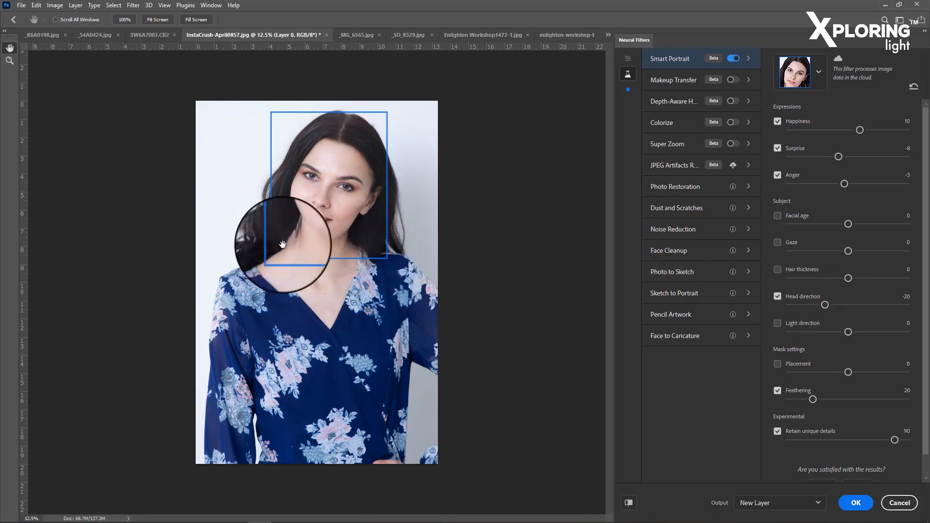
pyautogui.moveTo(825, 305); pyautogui.dragTo(828, 304)
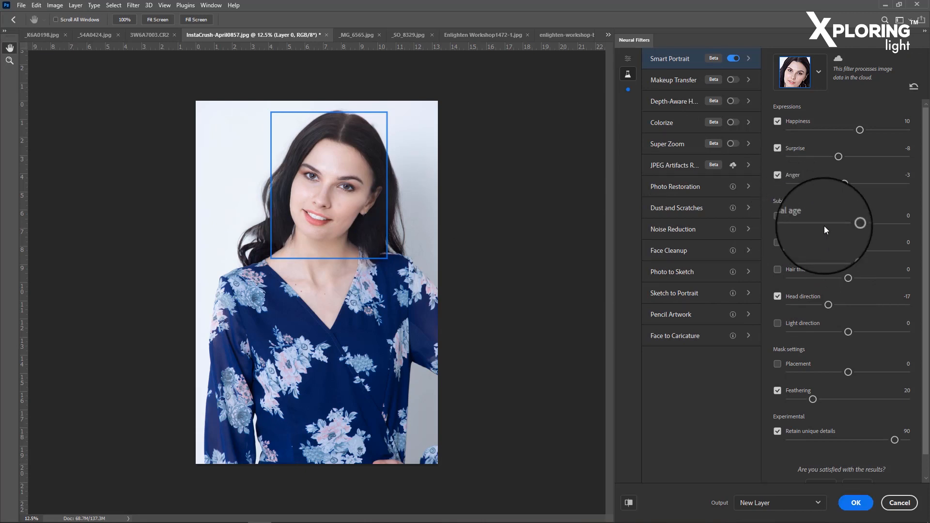
pyautogui.scroll(-1, 874, 406)
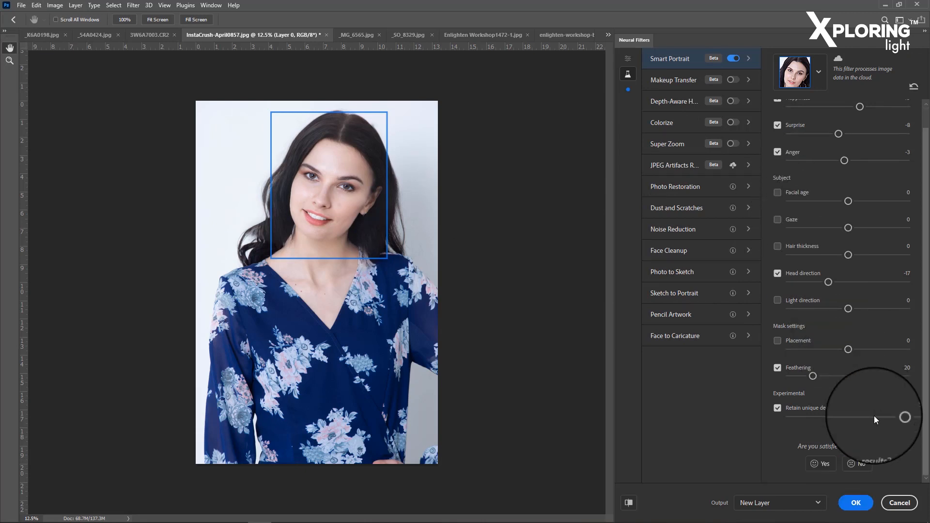
pyautogui.scroll(1, 852, 330)
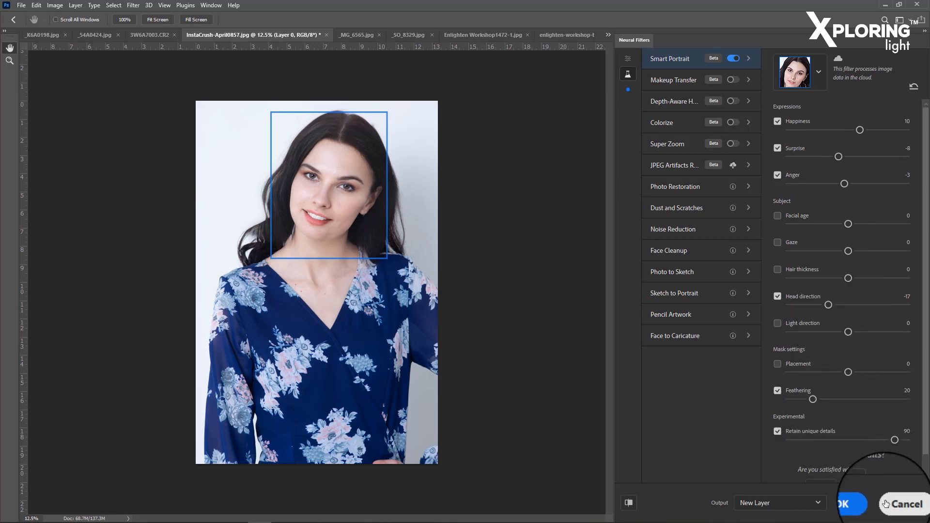
pyautogui.click(863, 504)
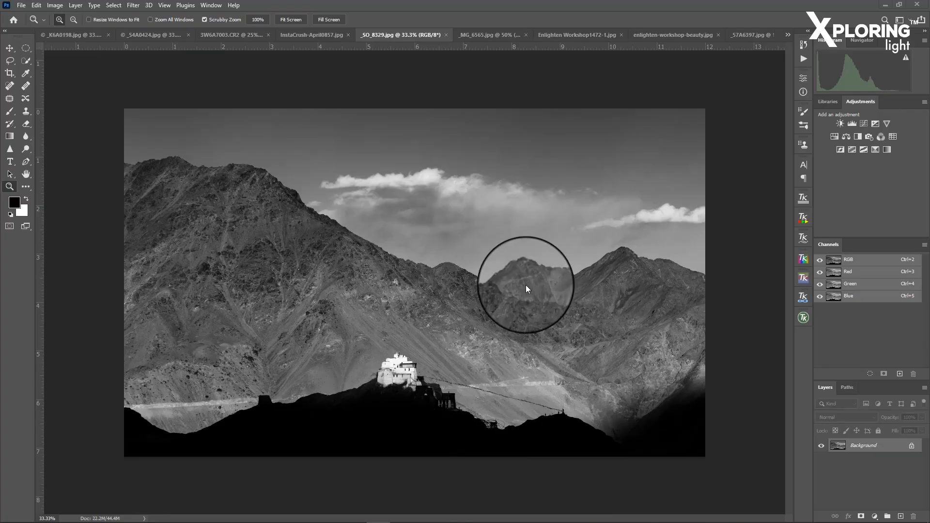
# - Open Neural Filters for the black-and-white mountain landscape and enable the beta Colorize filter
pyautogui.click(134, 6)
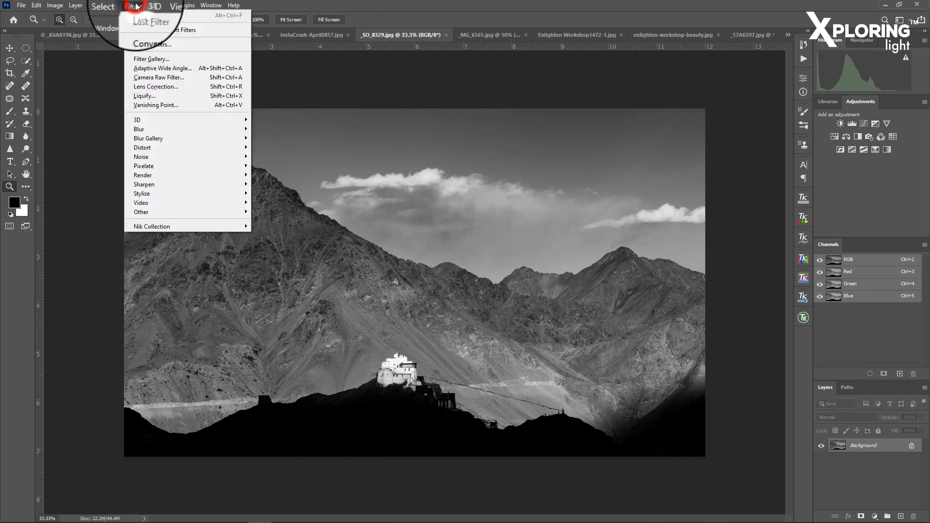
pyautogui.click(214, 48)
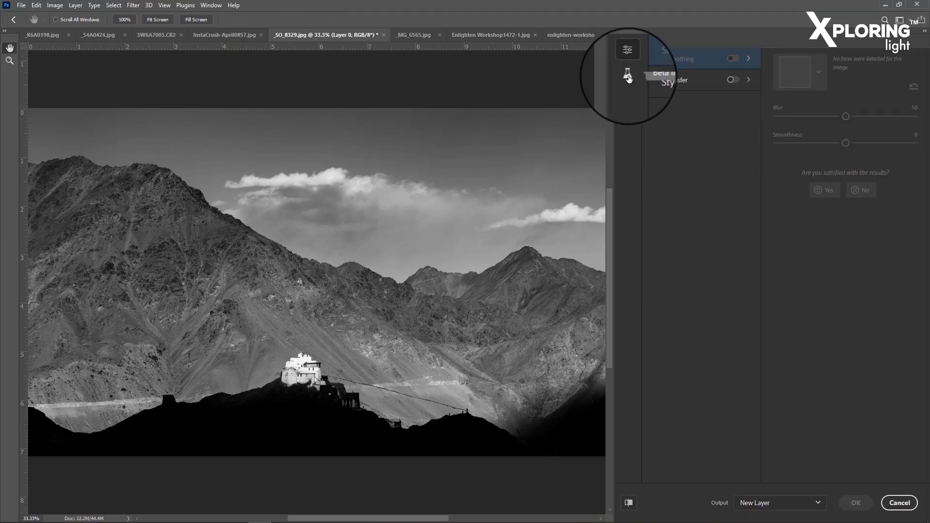
pyautogui.click(628, 75)
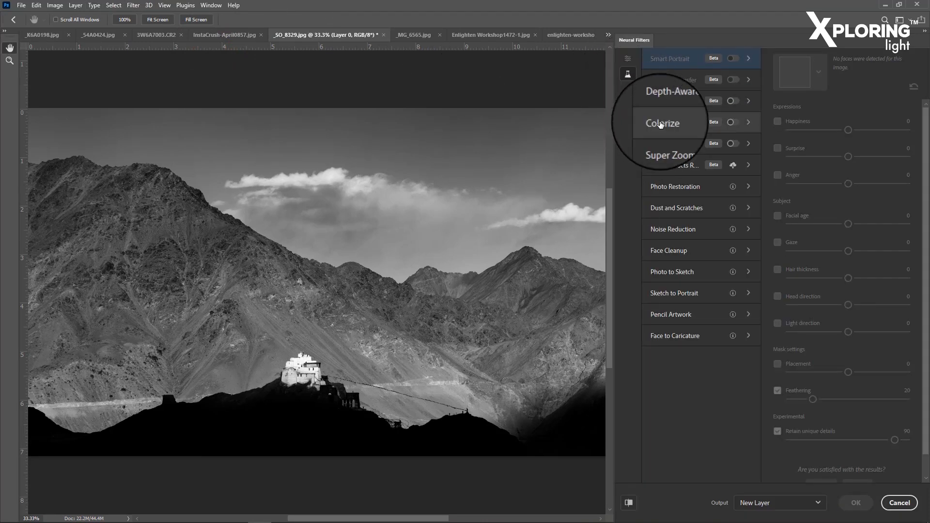
pyautogui.click(732, 123)
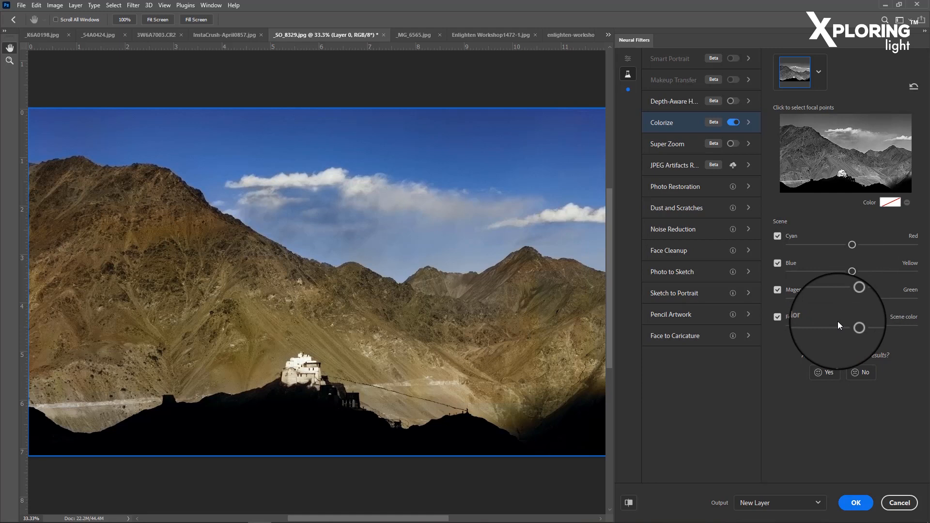
# - Shift the colorized scene slightly toward cyan and further toward blue, and output the result to a new layer
pyautogui.moveTo(853, 246); pyautogui.dragTo(848, 246)
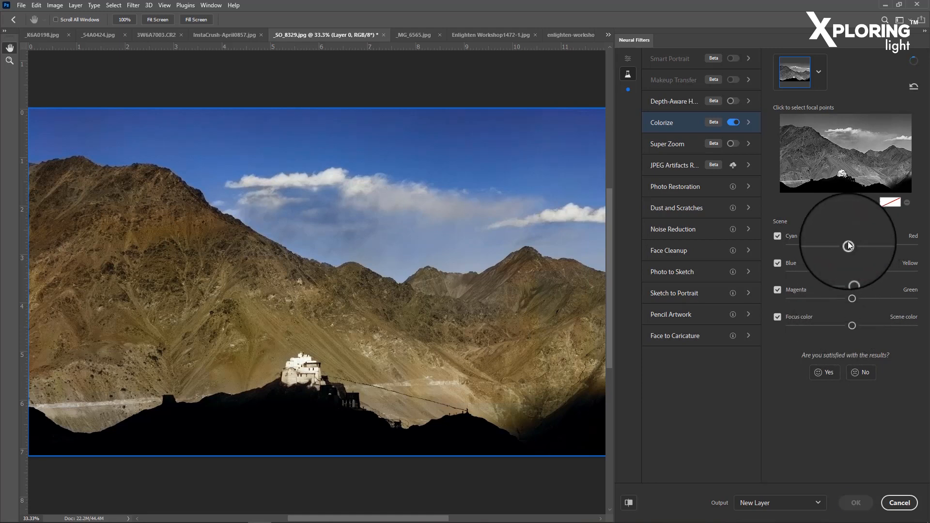
pyautogui.moveTo(854, 273); pyautogui.dragTo(831, 265)
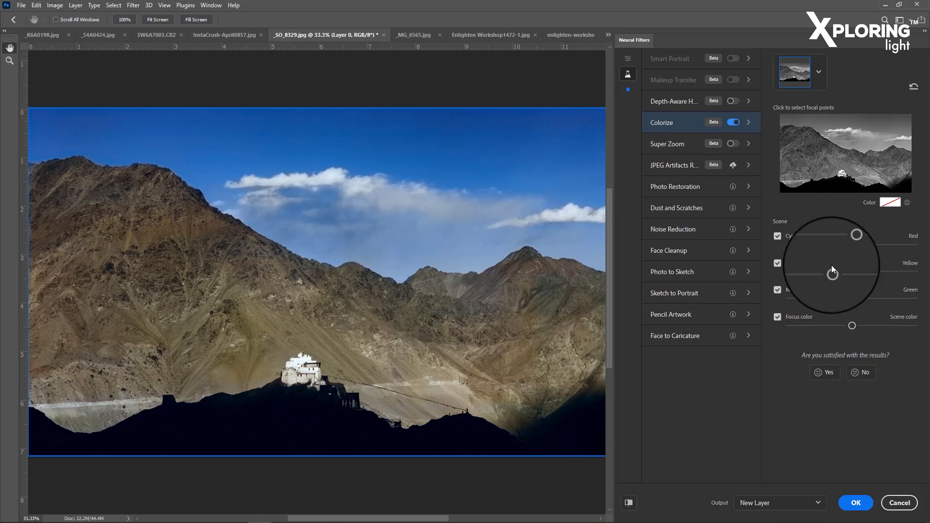
pyautogui.moveTo(846, 245); pyautogui.dragTo(843, 243)
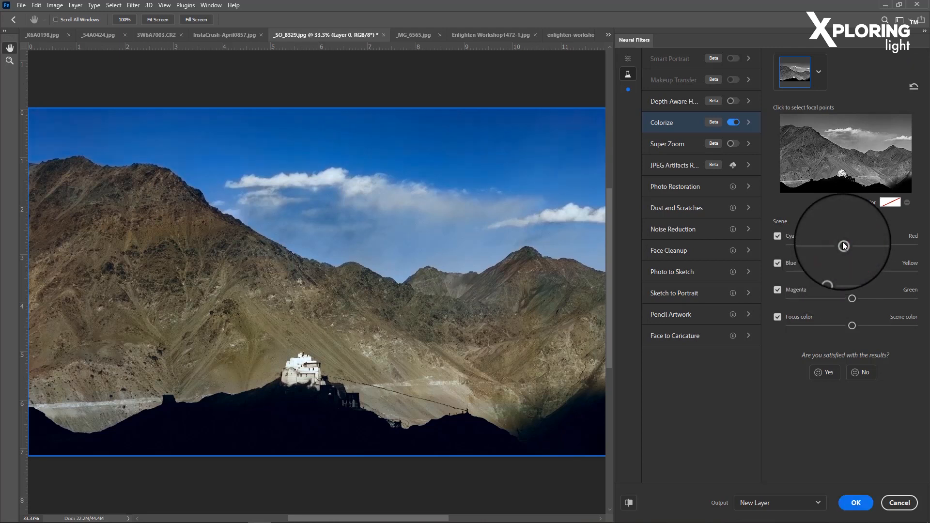
pyautogui.moveTo(844, 243); pyautogui.dragTo(849, 243)
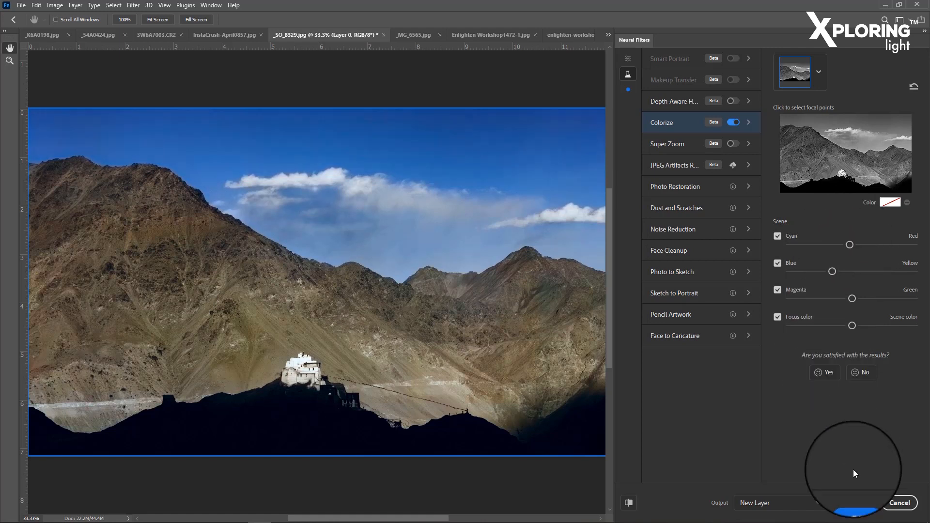
pyautogui.click(856, 506)
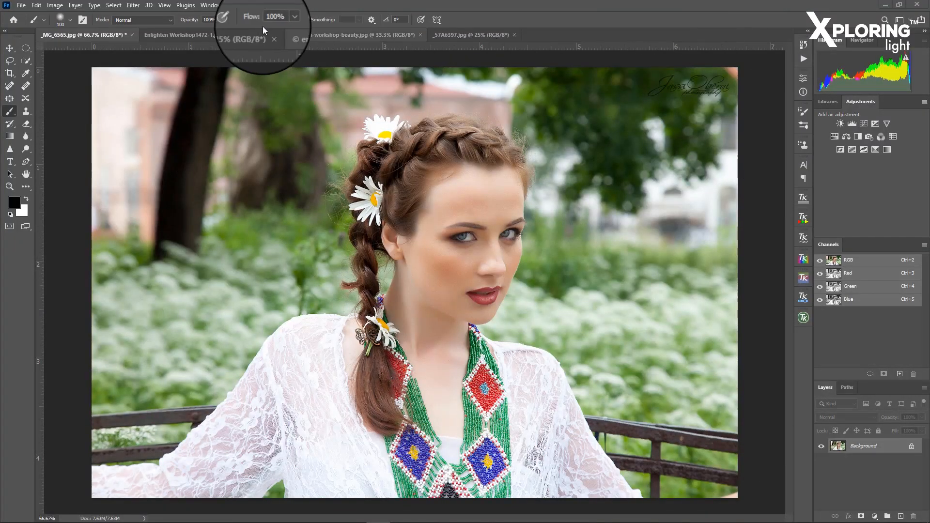
# - Find the Remove background quick action in Photoshop Help and apply it to the portrait of the woman with the braid
pyautogui.click(233, 5)
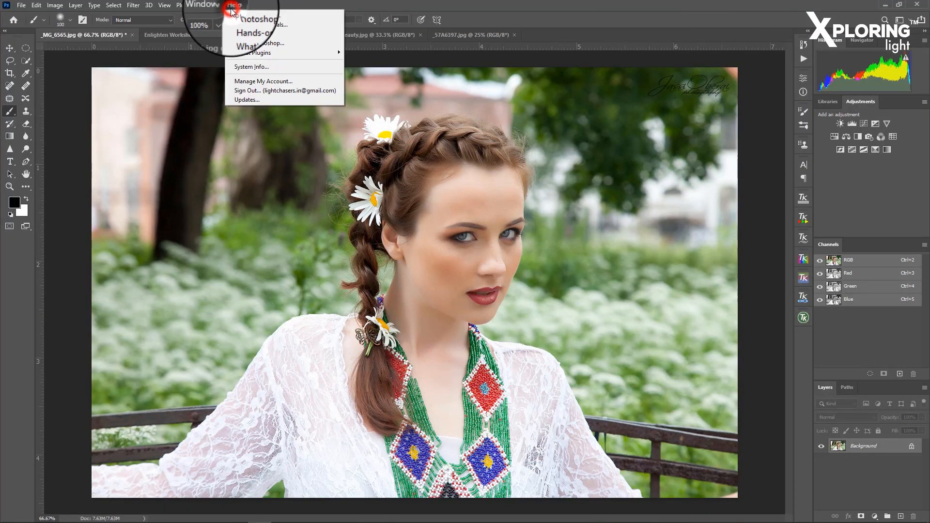
pyautogui.click(297, 15)
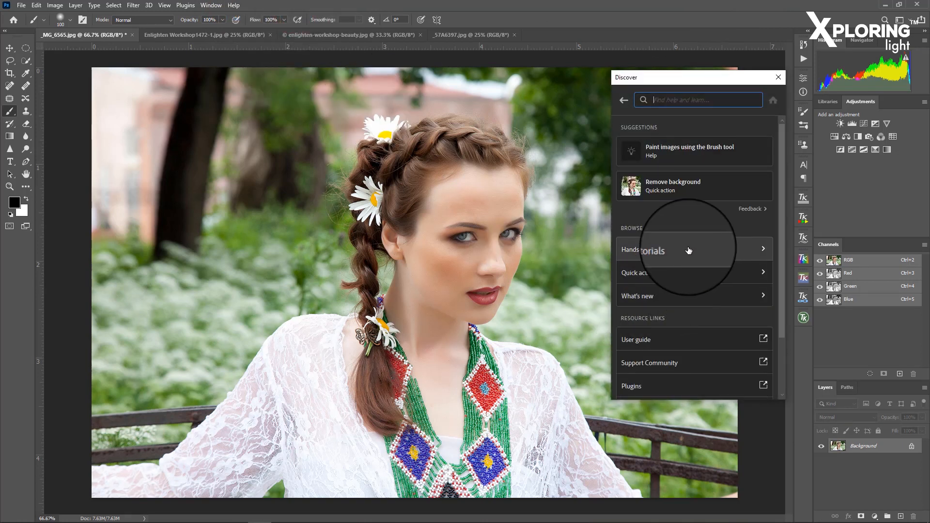
pyautogui.click(761, 277)
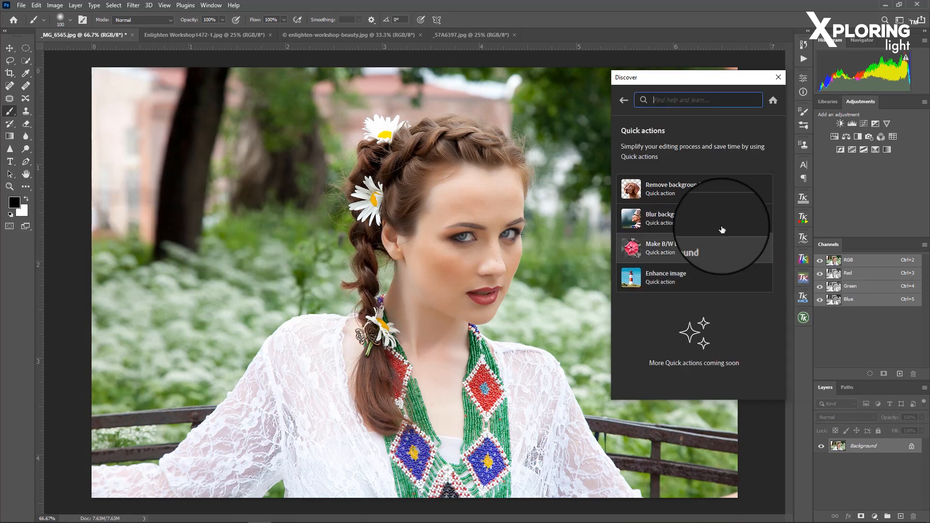
pyautogui.click(739, 190)
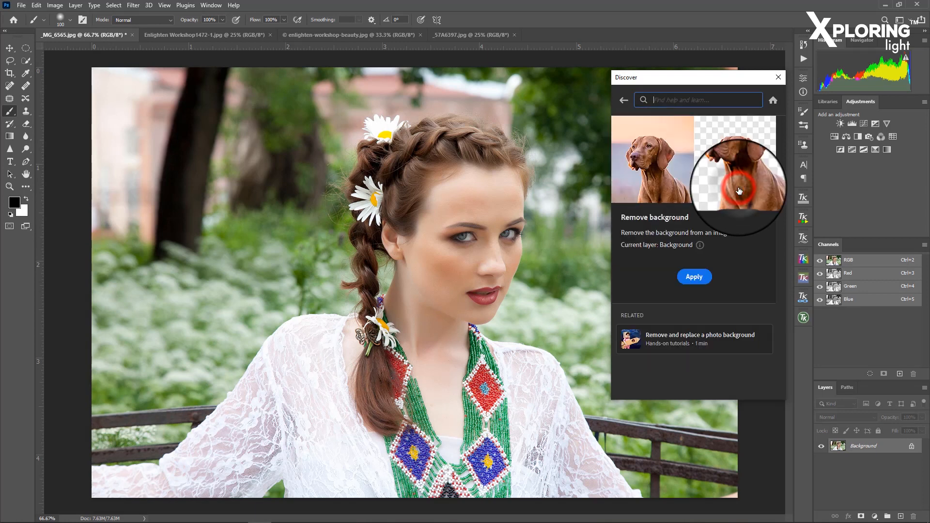
pyautogui.click(698, 282)
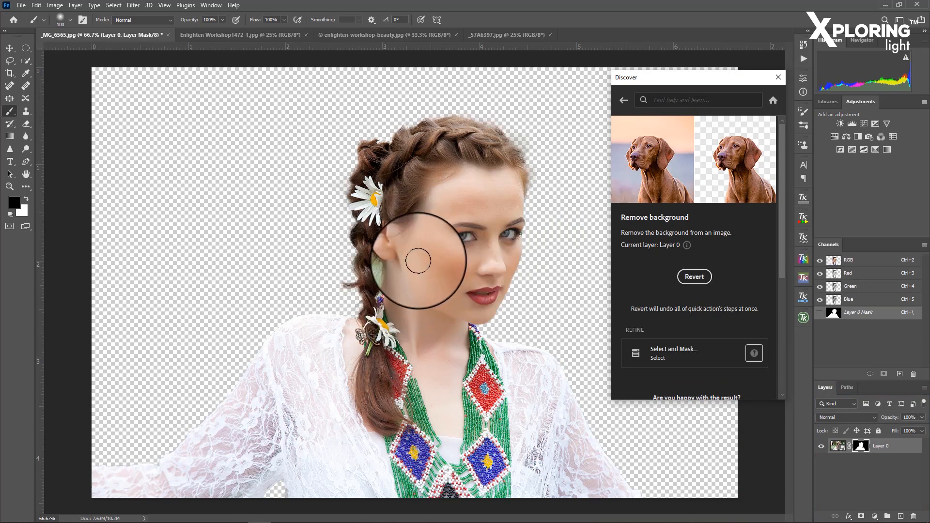
# - Open Select and Mask for the cut-out and subtract the leftover green background between the braid and the neck
pyautogui.moveTo(679, 363)
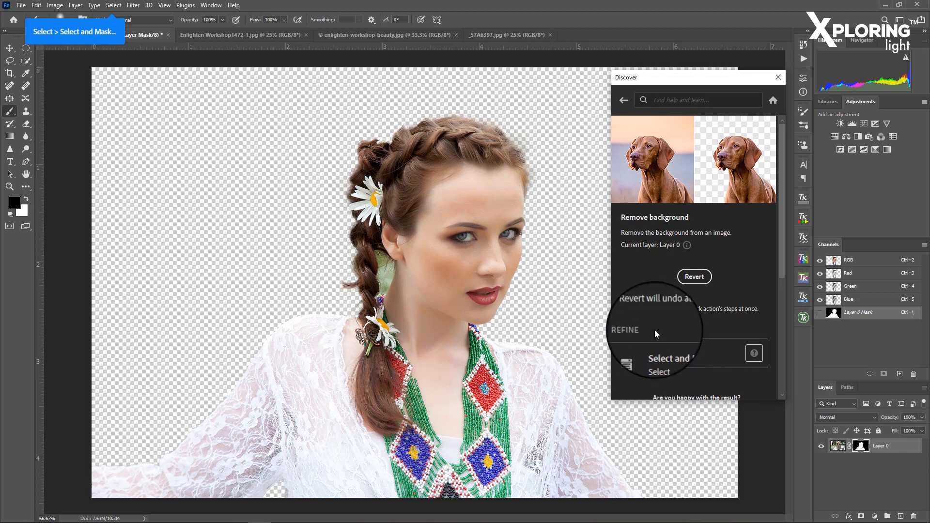
pyautogui.click(677, 357)
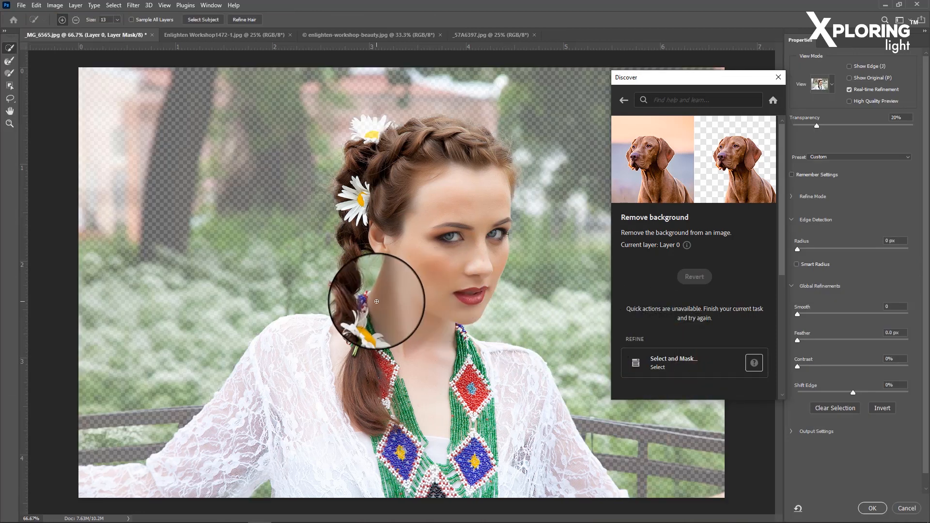
pyautogui.press('alt')
pyautogui.moveTo(365, 253)
pyautogui.mouseDown()
pyautogui.moveTo(378, 263)
pyautogui.moveTo(374, 279)
pyautogui.mouseUp()
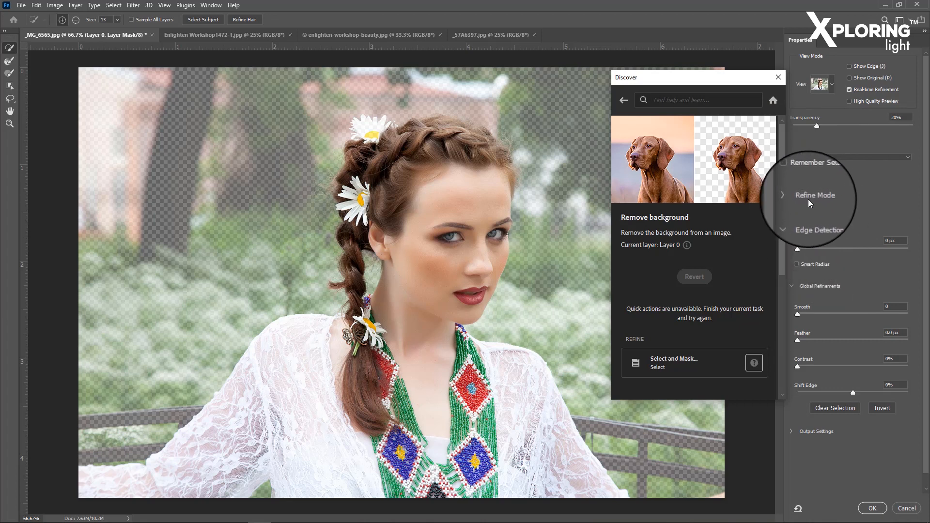
# - Set the mask's Smooth to 24 and Feather to 84.1 px, and apply the refinement
pyautogui.click(791, 196)
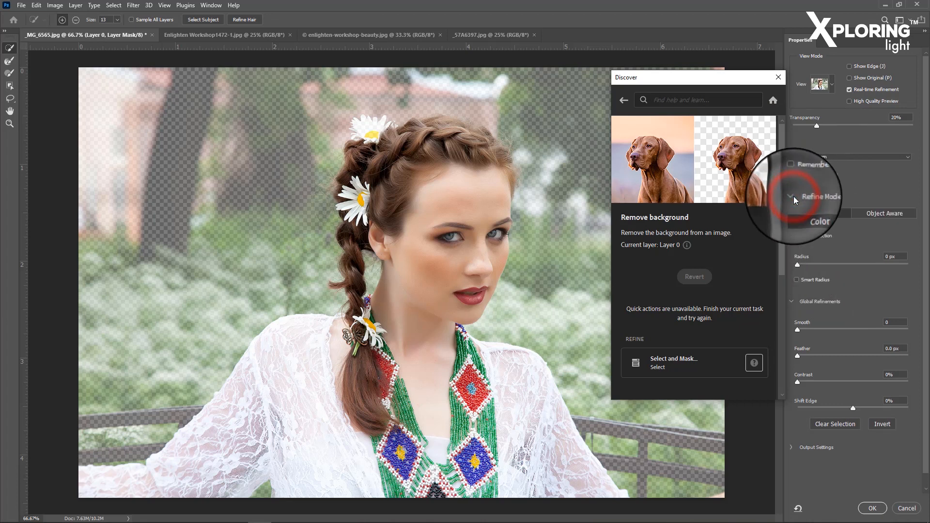
pyautogui.click(795, 196)
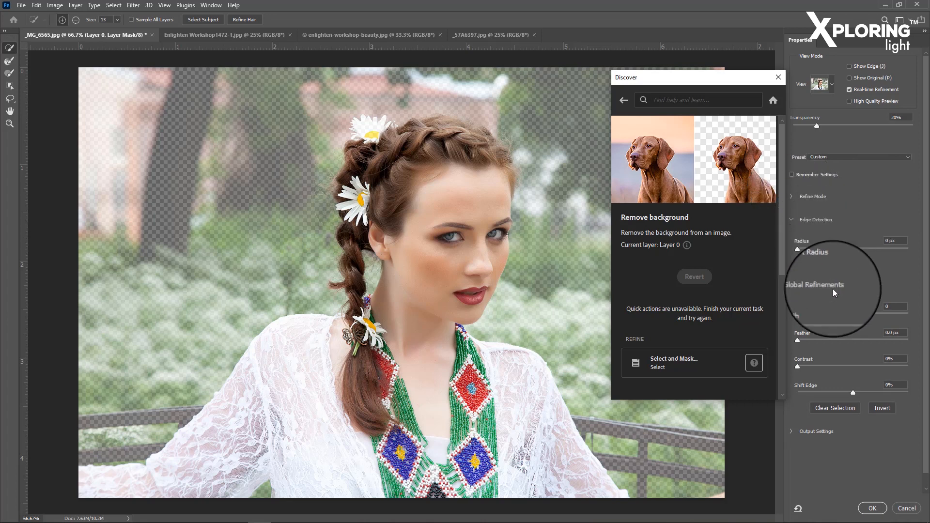
pyautogui.moveTo(797, 314); pyautogui.dragTo(865, 341)
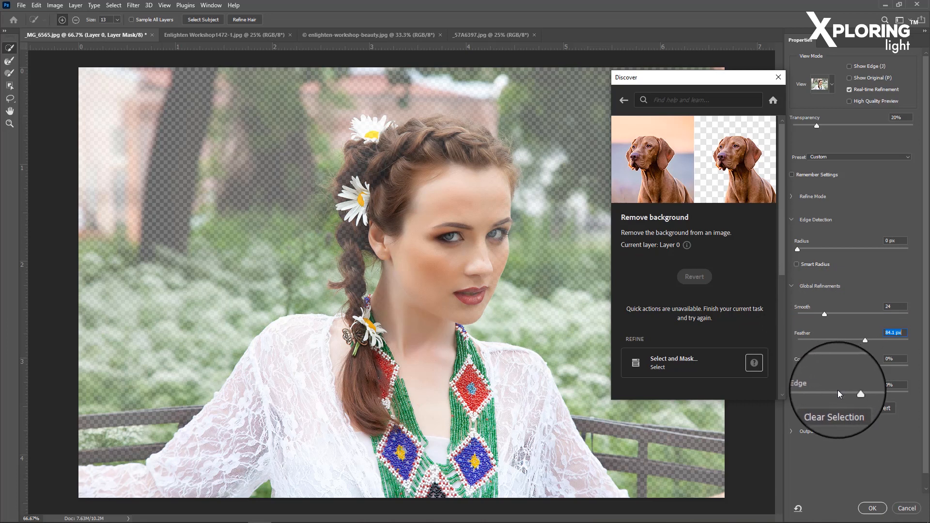
pyautogui.click(878, 509)
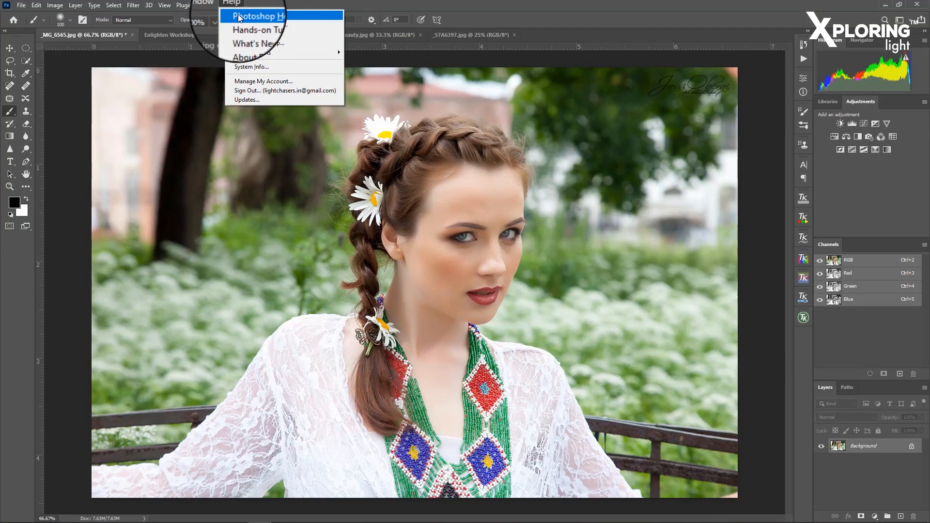
# - Reopen Photoshop Help and search the Discover window for "sharpen"
pyautogui.click(238, 18)
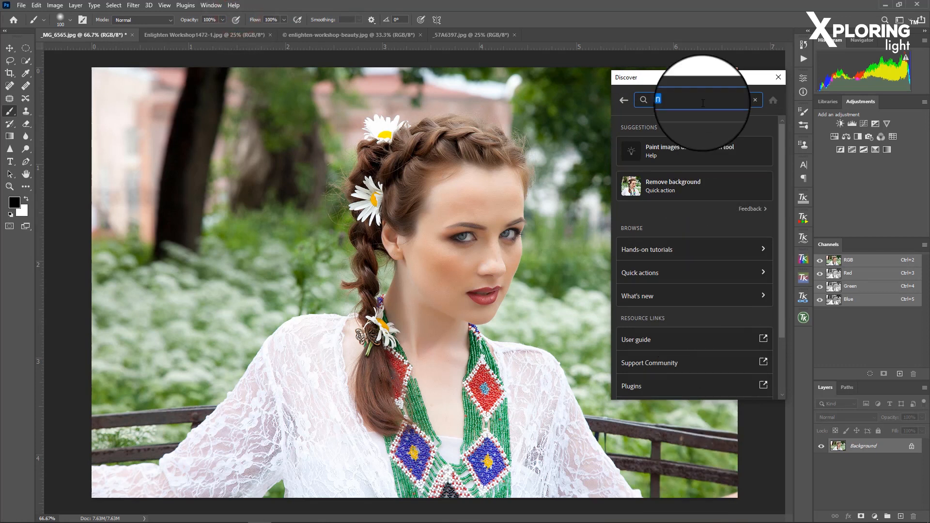
pyautogui.click(703, 102)
pyautogui.write('sharpen')
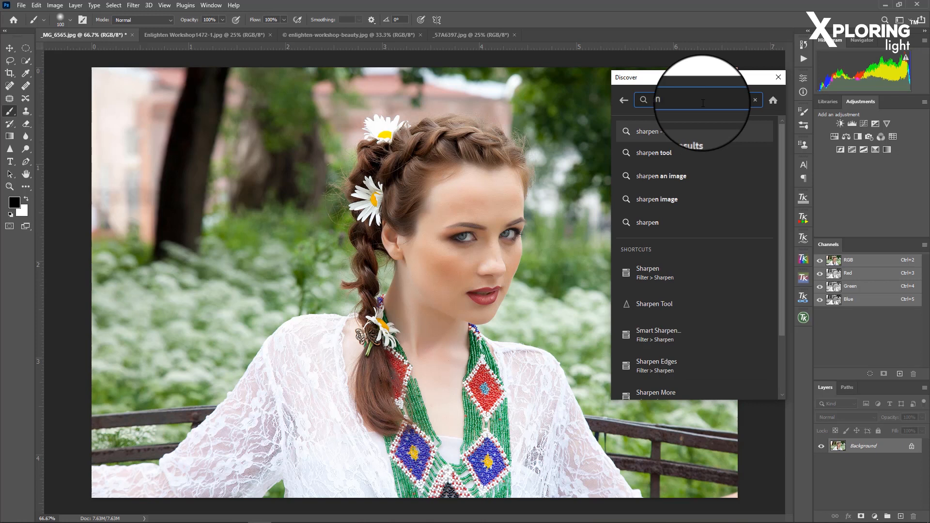
# - Apply the Sharpen filter to the portrait of the woman with the braid from the Discover search results
pyautogui.click(688, 254)
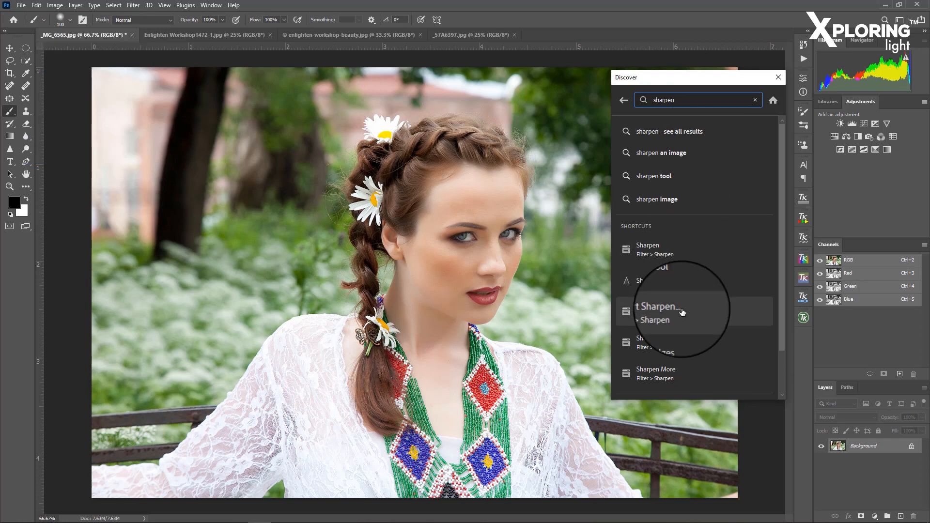
pyautogui.moveTo(681, 348)
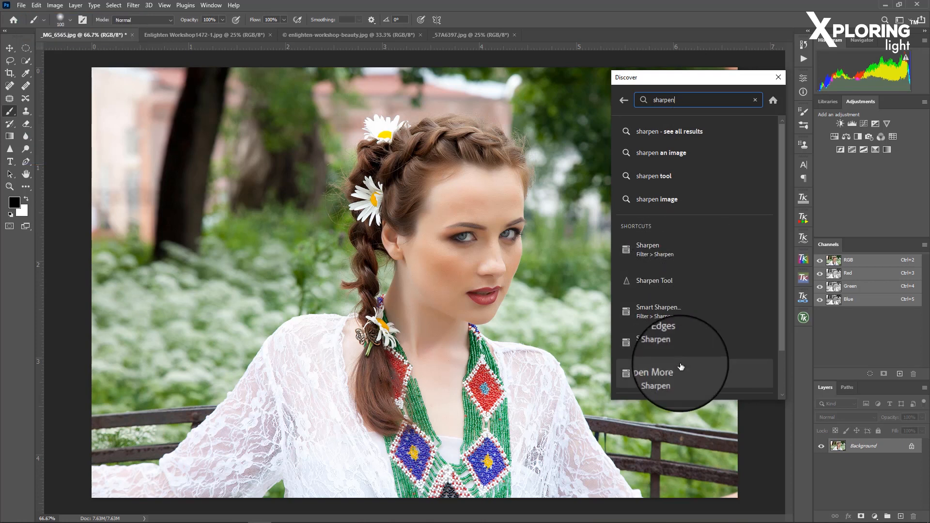
pyautogui.moveTo(700, 255)
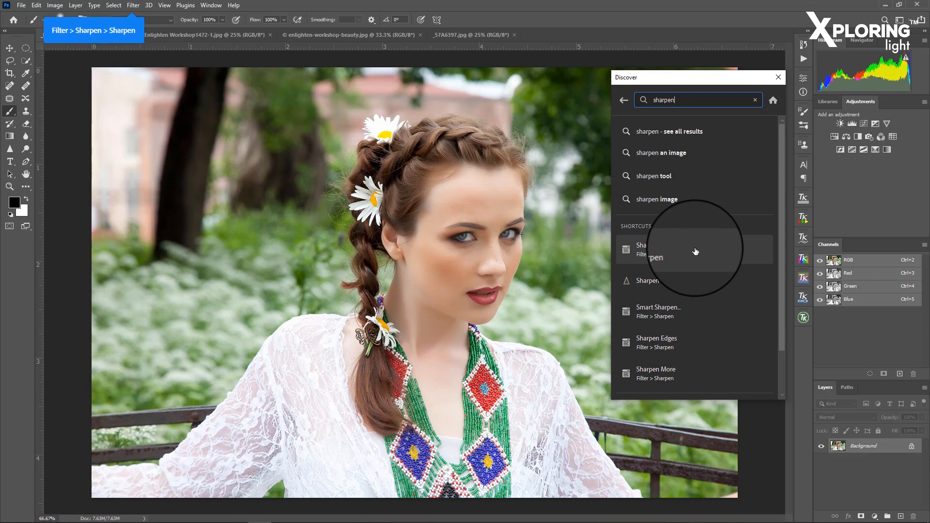
pyautogui.click(696, 252)
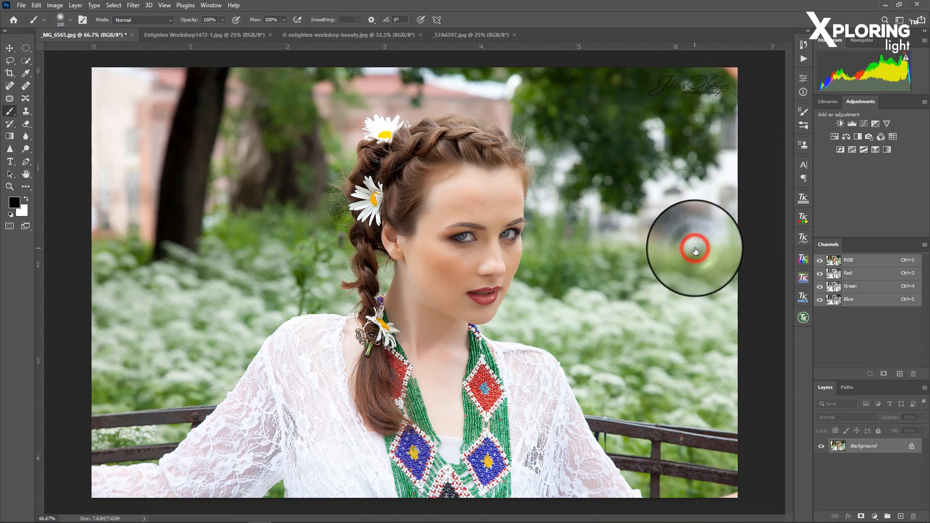
pyautogui.click(133, 5)
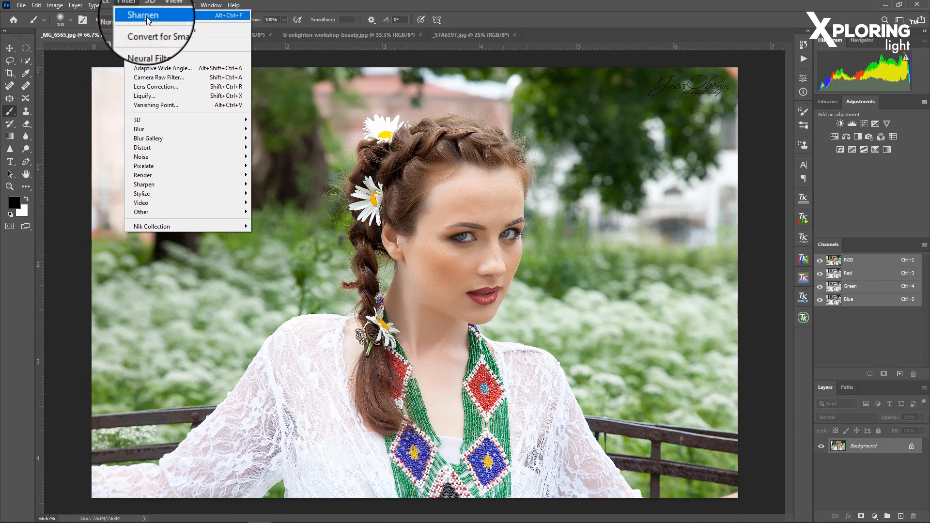
pyautogui.click(147, 15)
pyautogui.click(492, 18)
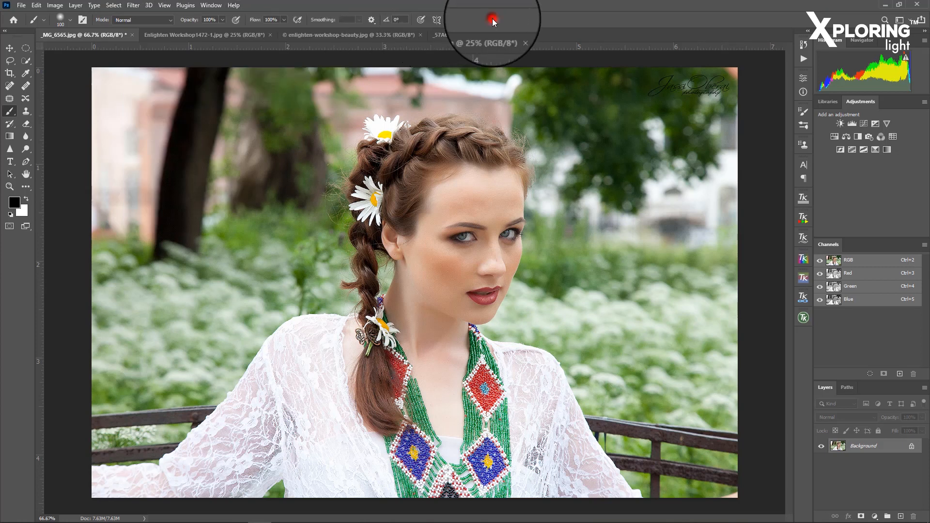
# - Reopen Photoshop Help, search the Discover window for "desaturate" and examine the suggested shortcuts and their locations
pyautogui.click(234, 5)
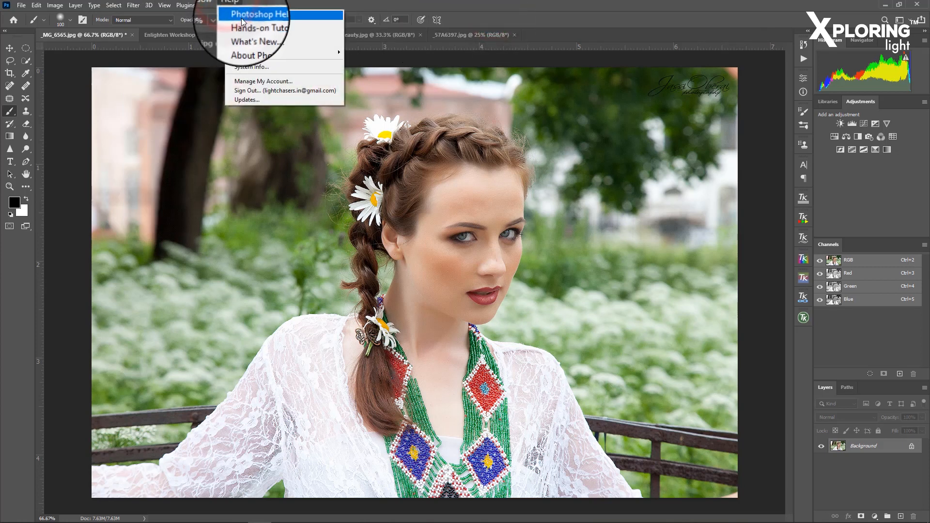
pyautogui.click(242, 19)
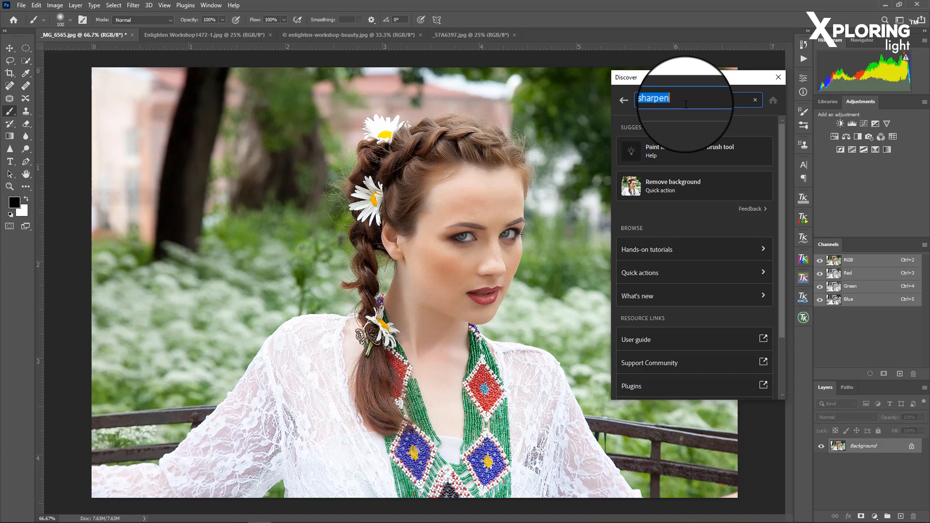
pyautogui.write('des')
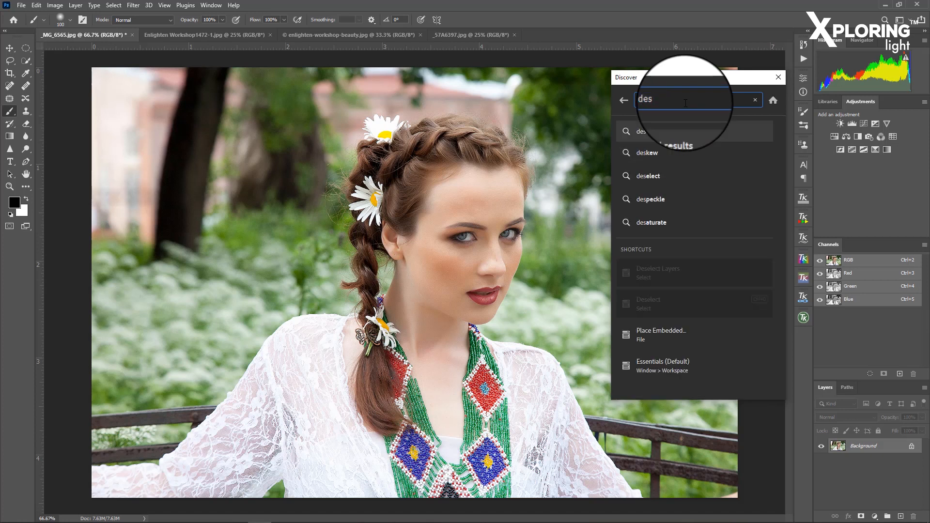
pyautogui.write('atu')
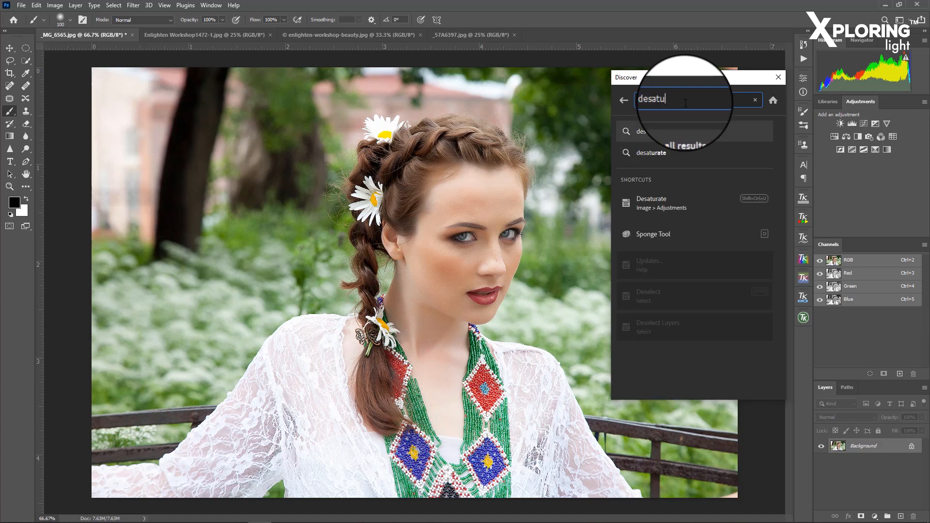
pyautogui.write('rate')
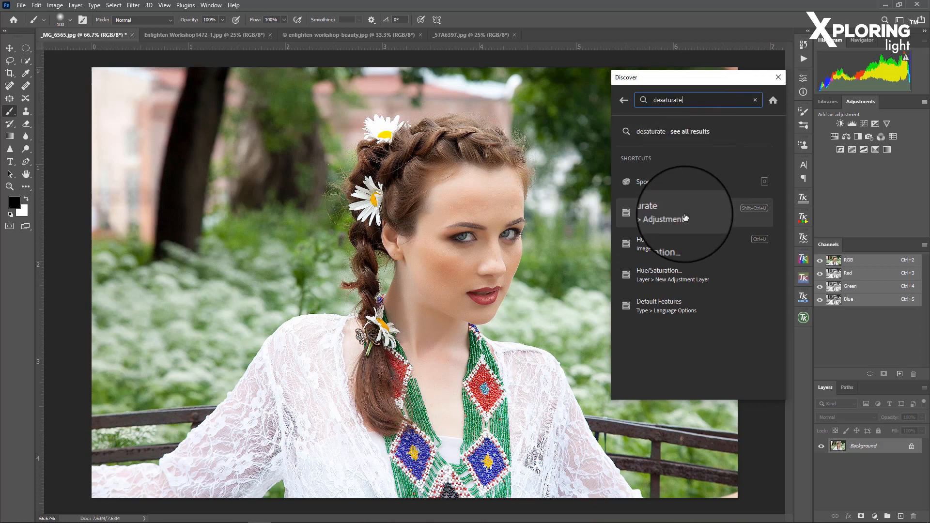
pyautogui.moveTo(689, 226)
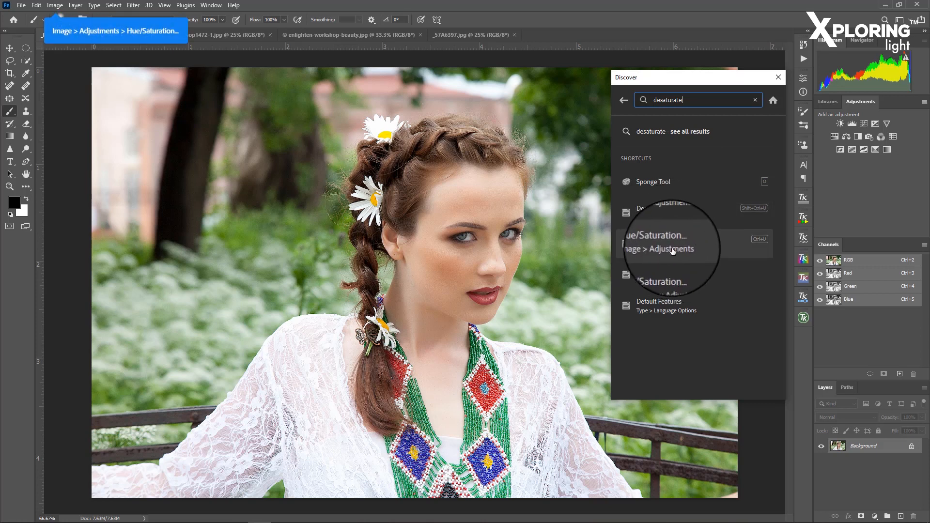
pyautogui.moveTo(681, 276)
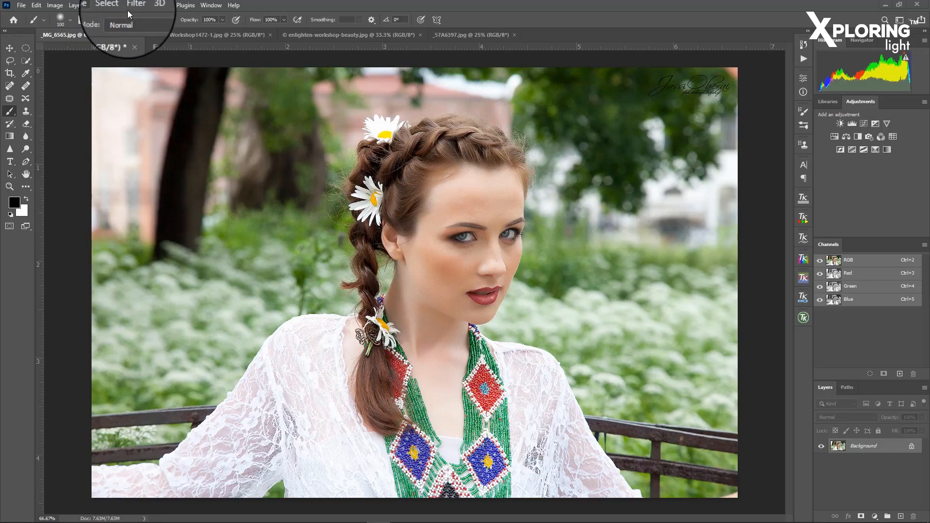
# - Select the braided woman as the subject in Select and Mask, and subtract the green background between her braid and neck
pyautogui.click(117, 5)
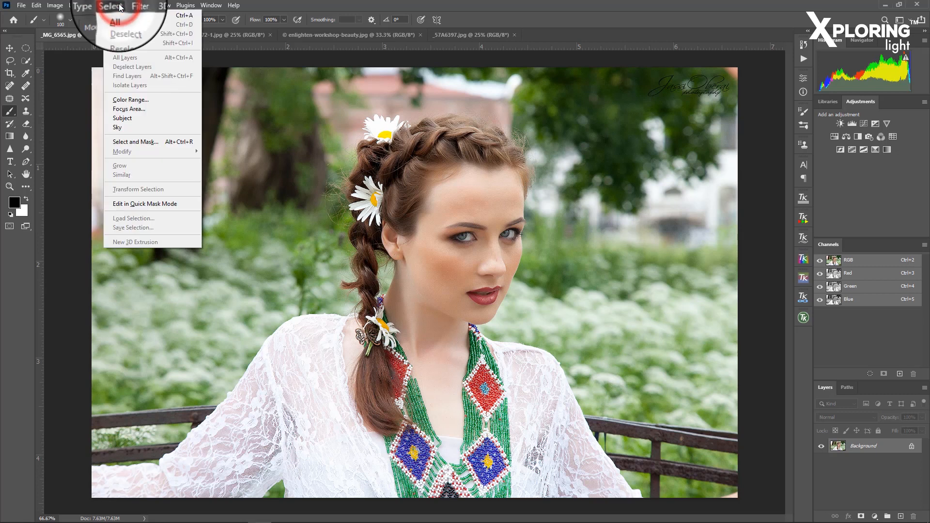
pyautogui.click(151, 144)
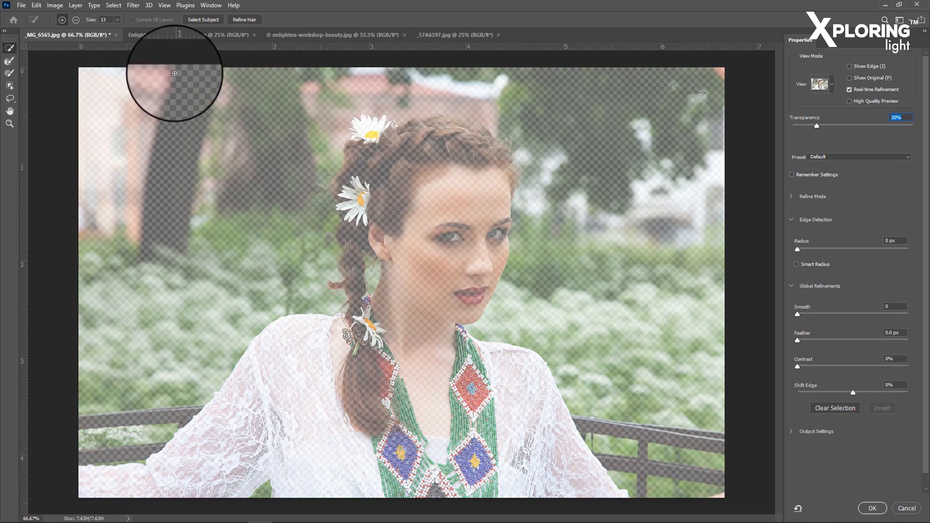
pyautogui.click(208, 21)
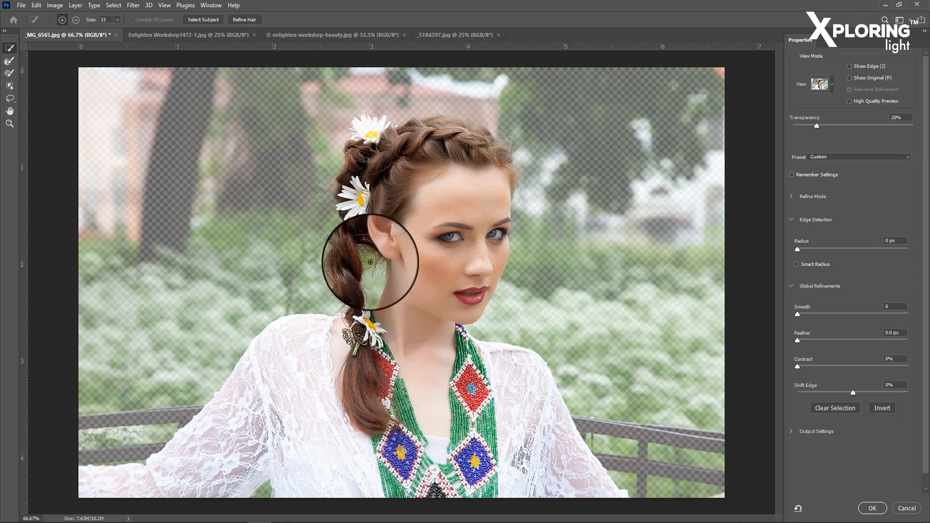
pyautogui.keyDown('alt'); pyautogui.moveTo(365, 252); pyautogui.dragTo(374, 283); pyautogui.keyUp('alt')
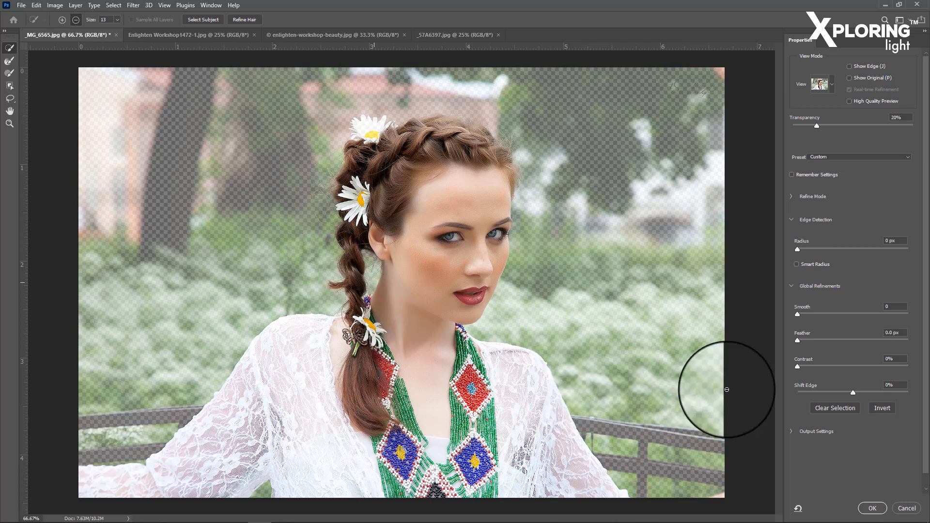
# - Preview the braided woman's selection on white at 100% opacity
pyautogui.click(833, 85)
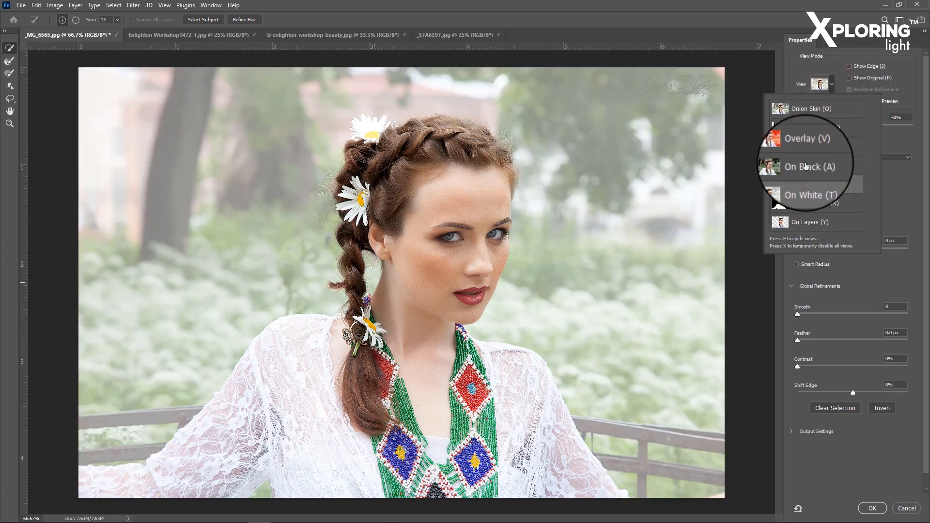
pyautogui.click(899, 176)
pyautogui.click(854, 127)
pyautogui.moveTo(854, 126); pyautogui.dragTo(914, 132)
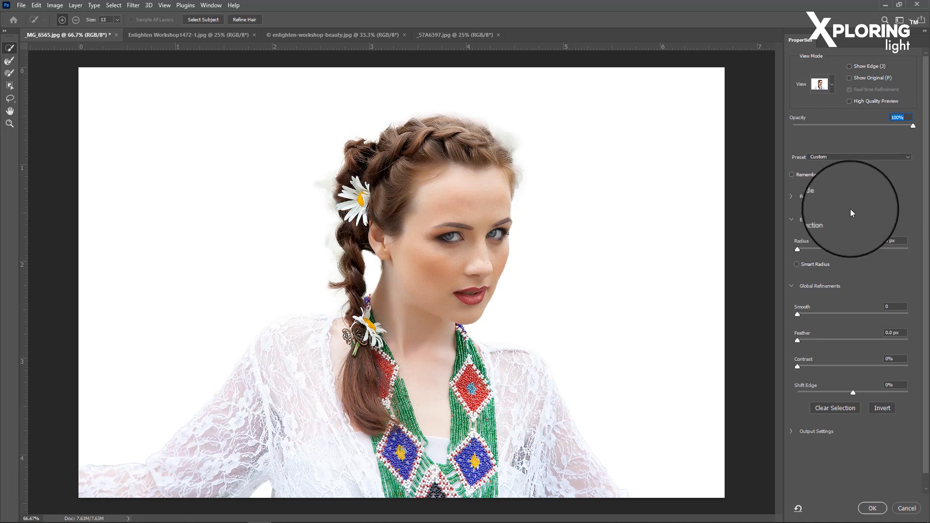
# - Try the Color Aware refine mode on the braided woman's selection, and switch back to Object Aware
pyautogui.click(790, 195)
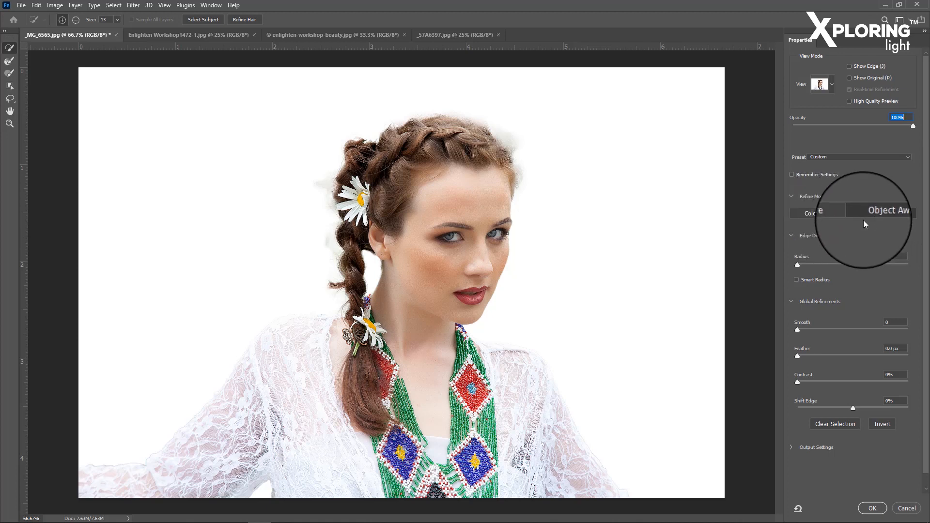
pyautogui.click(823, 214)
pyautogui.click(435, 197)
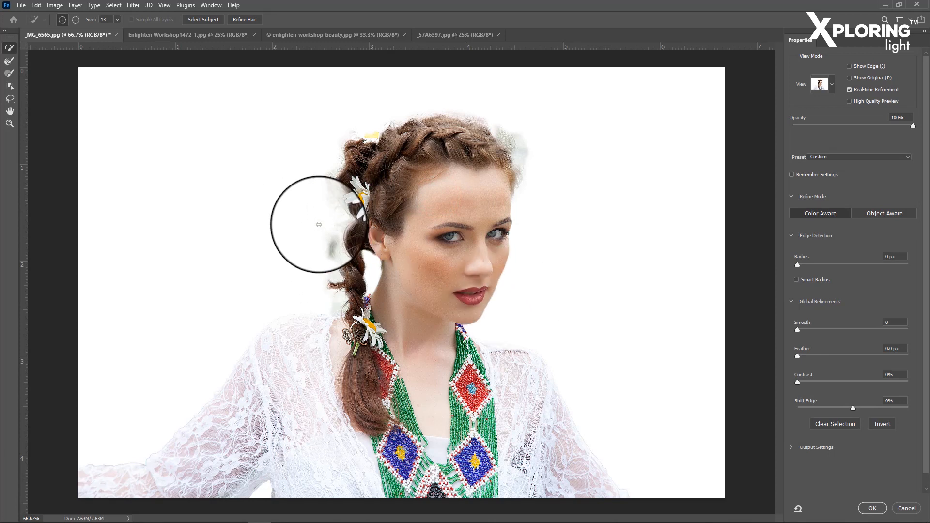
pyautogui.click(879, 211)
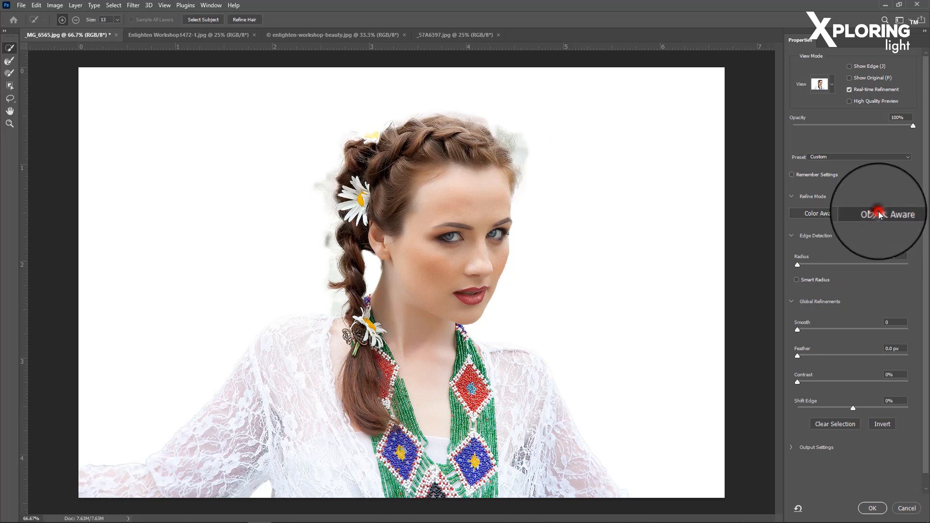
pyautogui.click(431, 200)
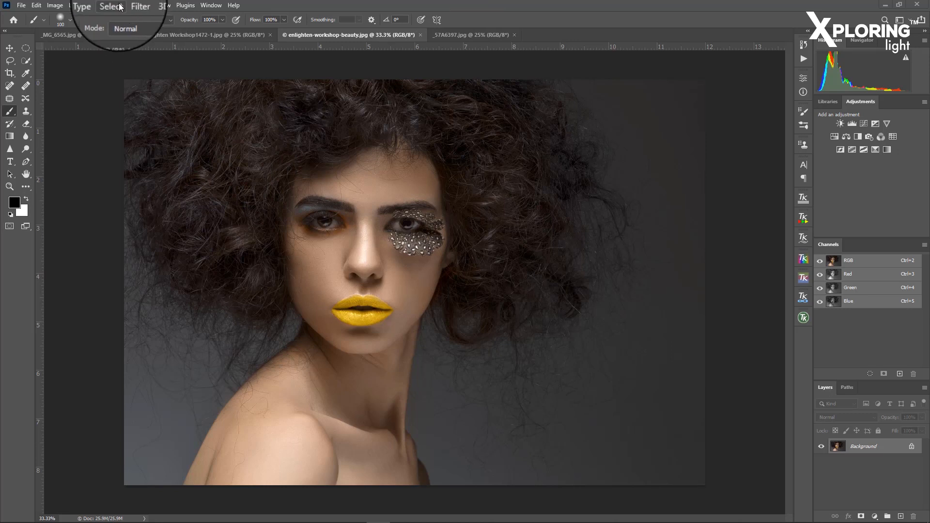
# - Open Select and Mask for enlighten-workshop-beauty.jpg and automatically select the curly-haired woman as the subject
pyautogui.click(119, 6)
pyautogui.click(143, 142)
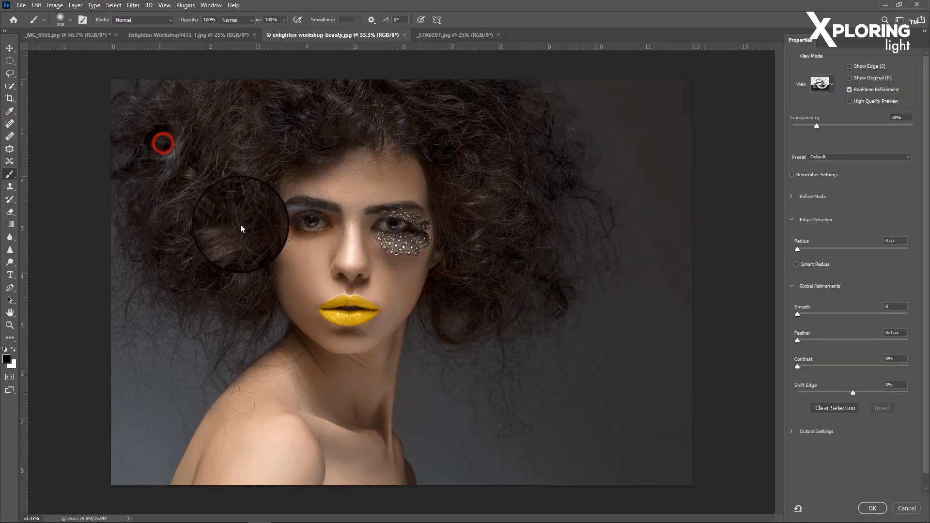
pyautogui.click(205, 20)
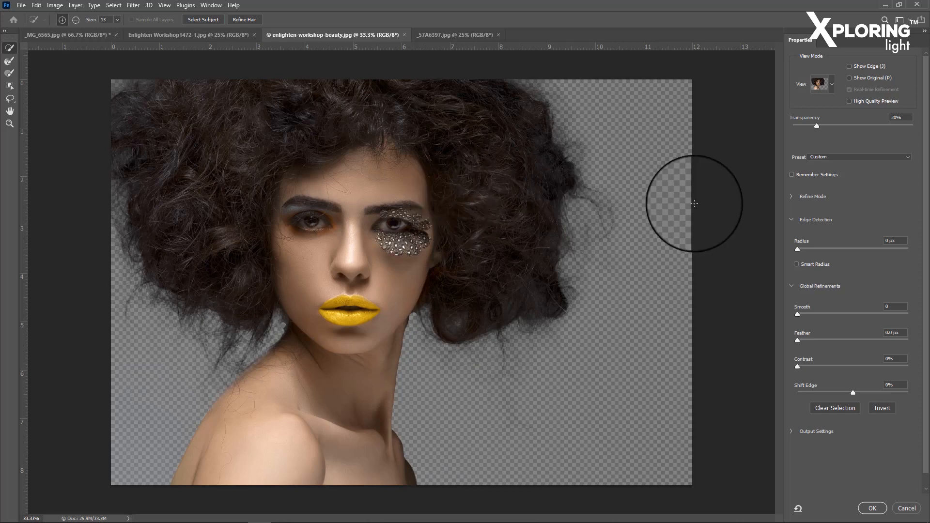
# - Preview the curly-haired woman's selection on white at 98% opacity and improve its hair edges with Refine Hair
pyautogui.click(832, 84)
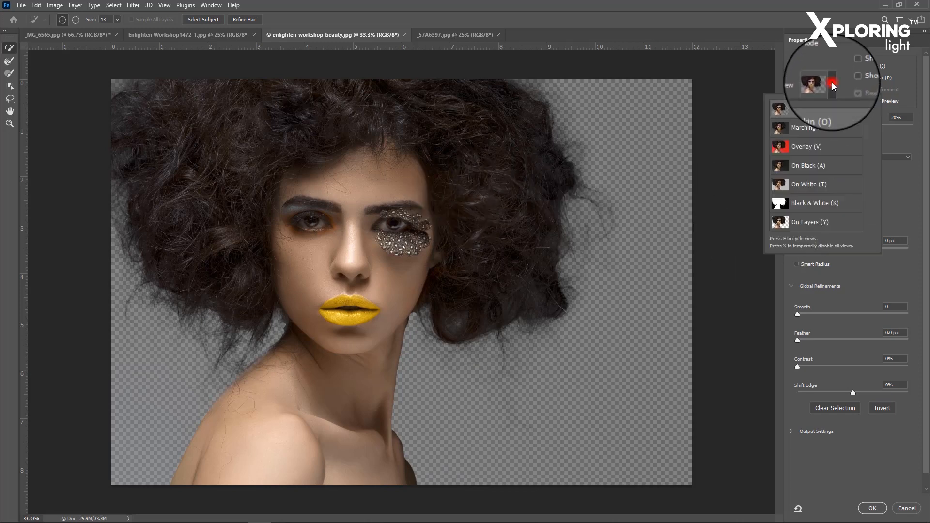
pyautogui.click(816, 188)
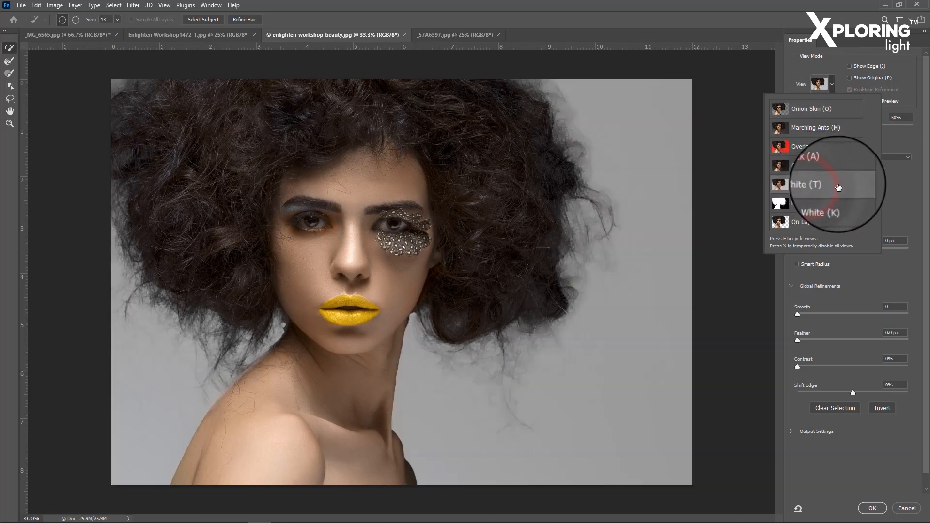
pyautogui.click(890, 173)
pyautogui.moveTo(853, 124); pyautogui.dragTo(911, 123)
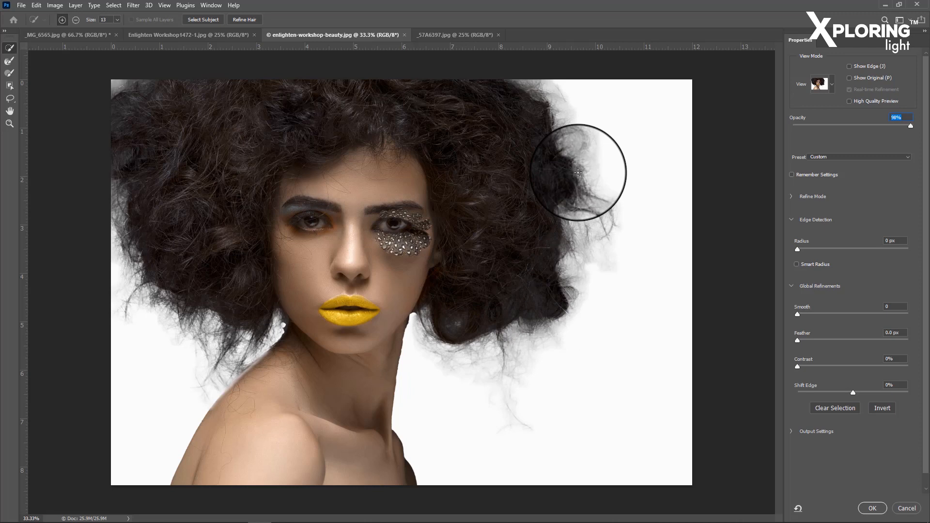
pyautogui.click(9, 61)
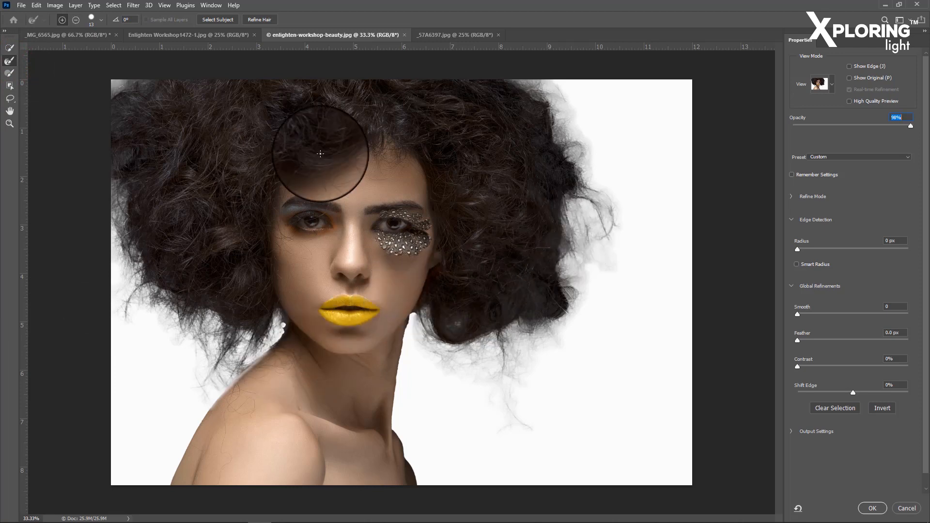
pyautogui.click(260, 20)
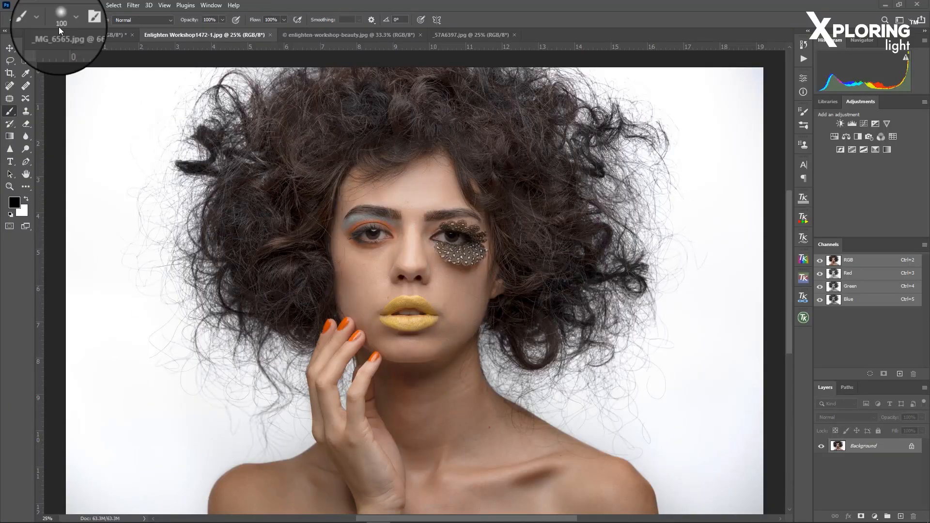
# - Select the subject of Enlighten Workshop1472-1.jpg in Select and Mask, and preview the selection on white at 100% opacity
pyautogui.click(114, 6)
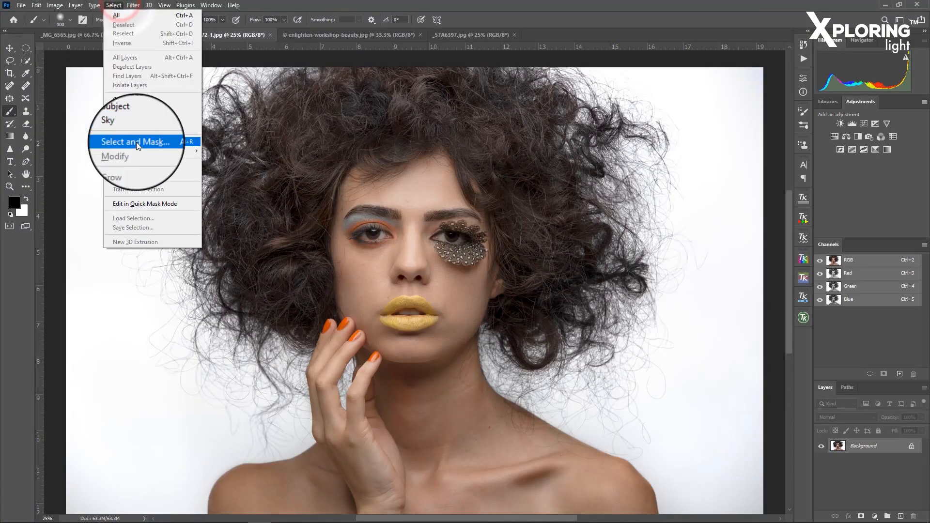
pyautogui.click(130, 141)
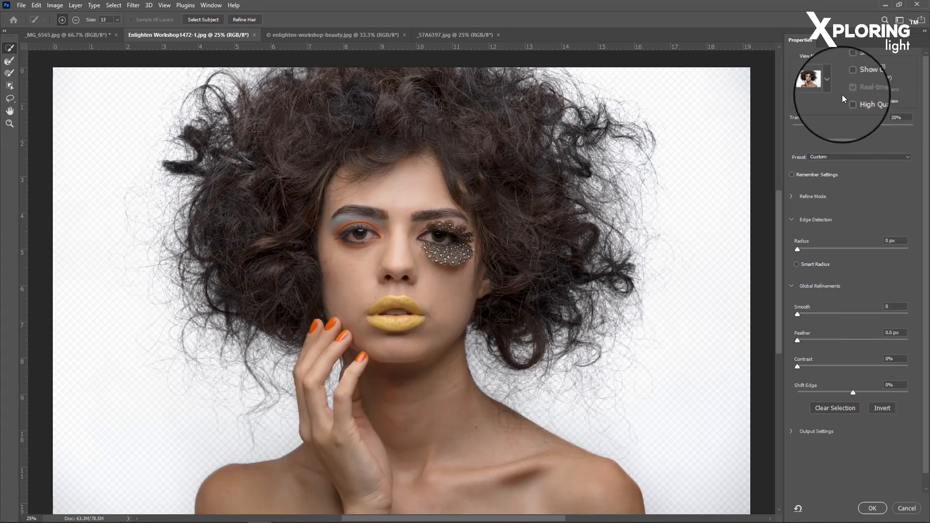
pyautogui.click(834, 85)
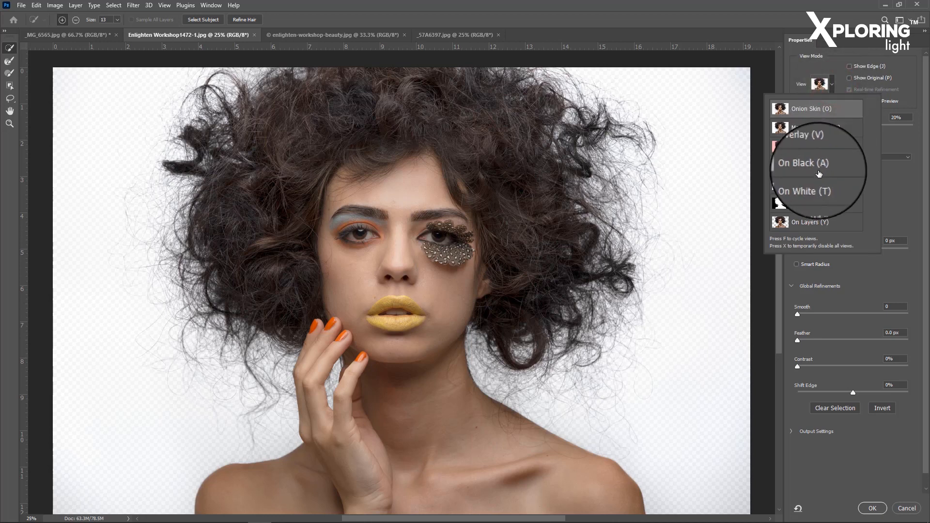
pyautogui.click(819, 186)
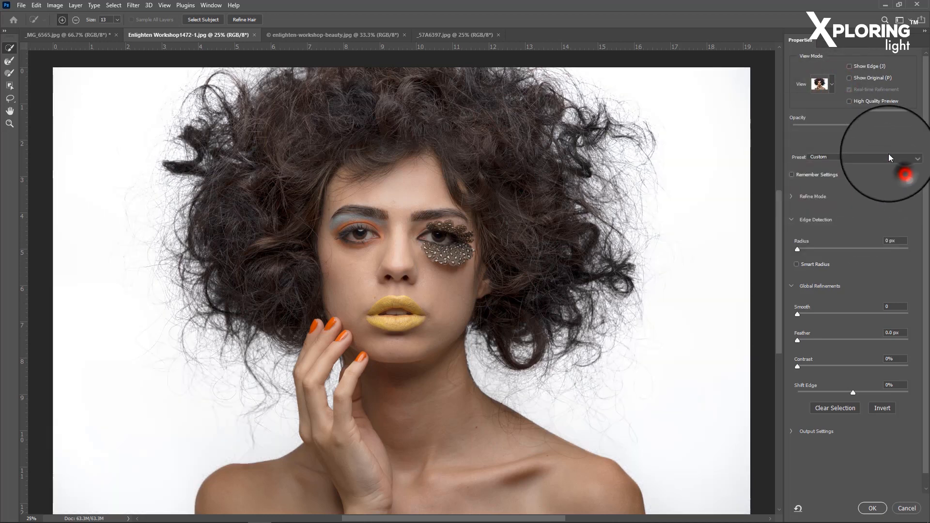
pyautogui.moveTo(853, 124); pyautogui.dragTo(911, 125)
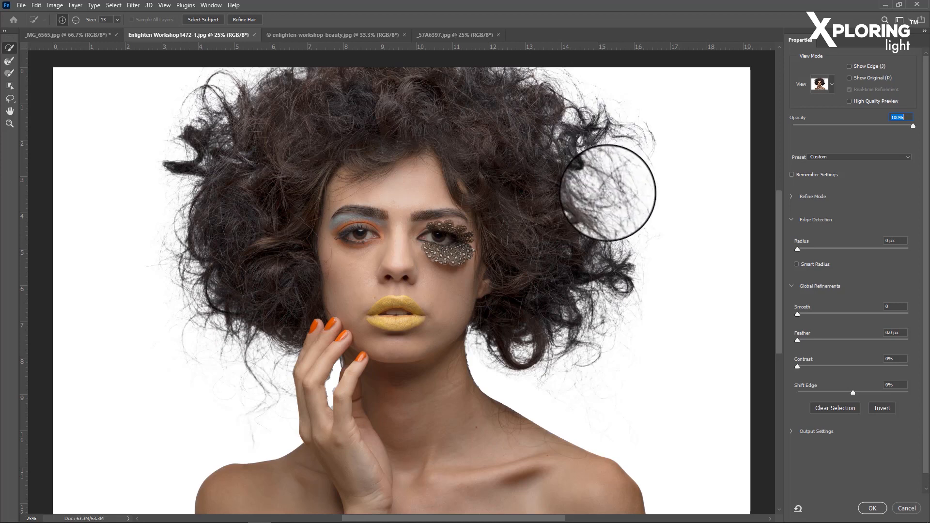
# - Improve the curly-haired woman's selection with Refine Hair and switch the refine mode to Color Aware
pyautogui.click(245, 20)
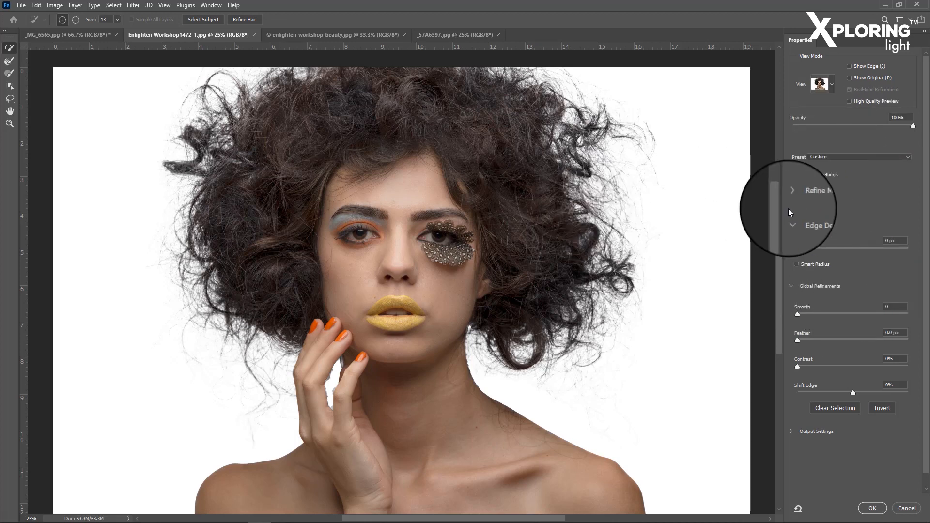
pyautogui.click(791, 196)
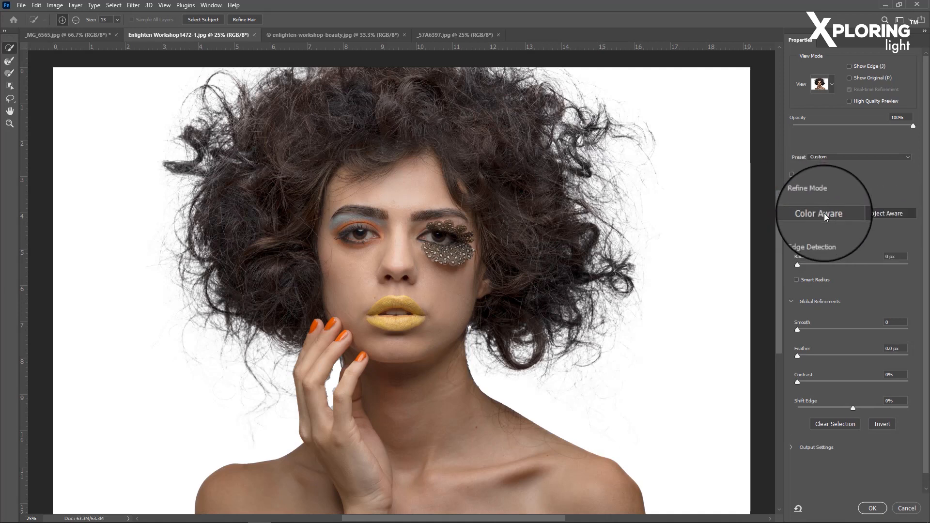
pyautogui.click(824, 213)
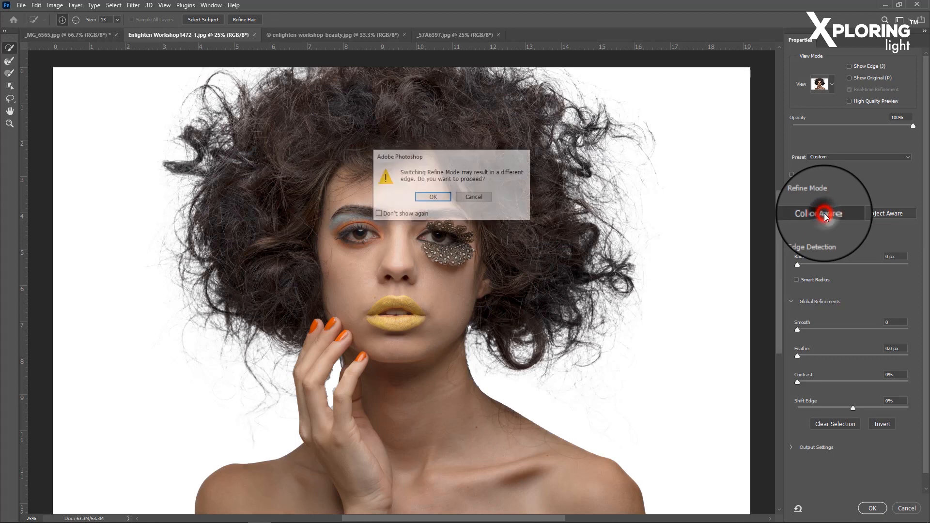
pyautogui.click(428, 199)
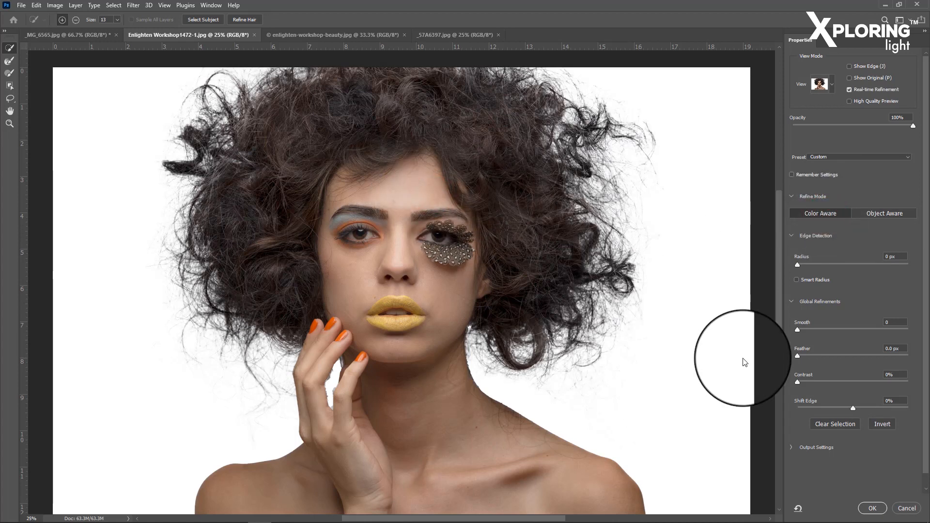
# - Try the Object Aware refine mode on the hair selection and return it to Color Aware
pyautogui.click(883, 213)
pyautogui.click(427, 199)
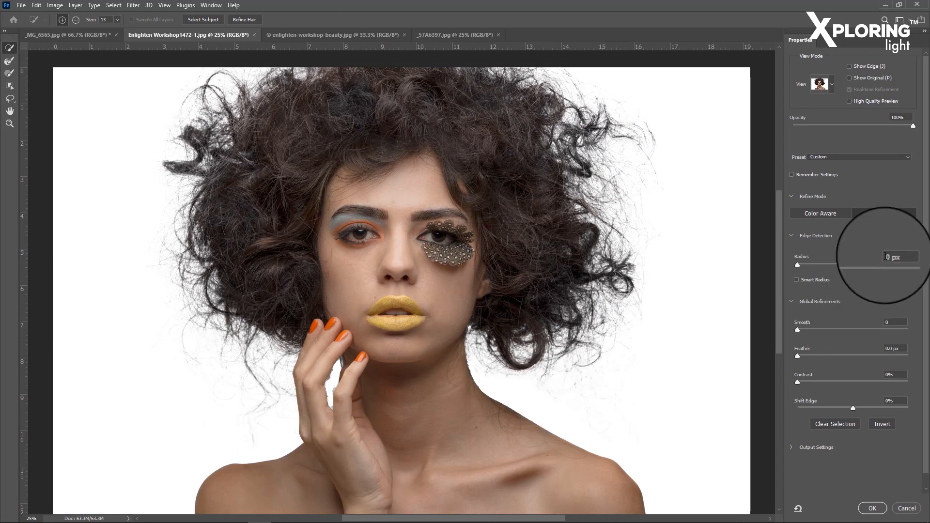
pyautogui.click(830, 214)
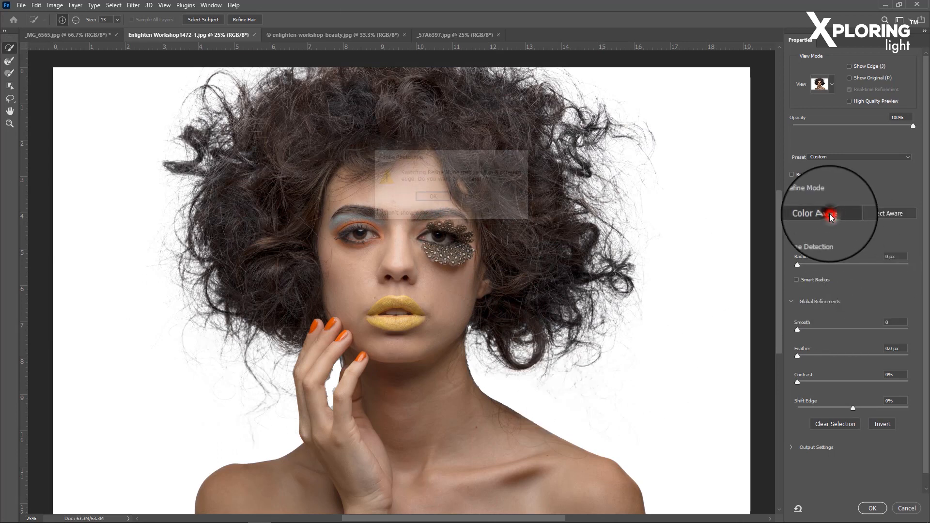
pyautogui.click(429, 198)
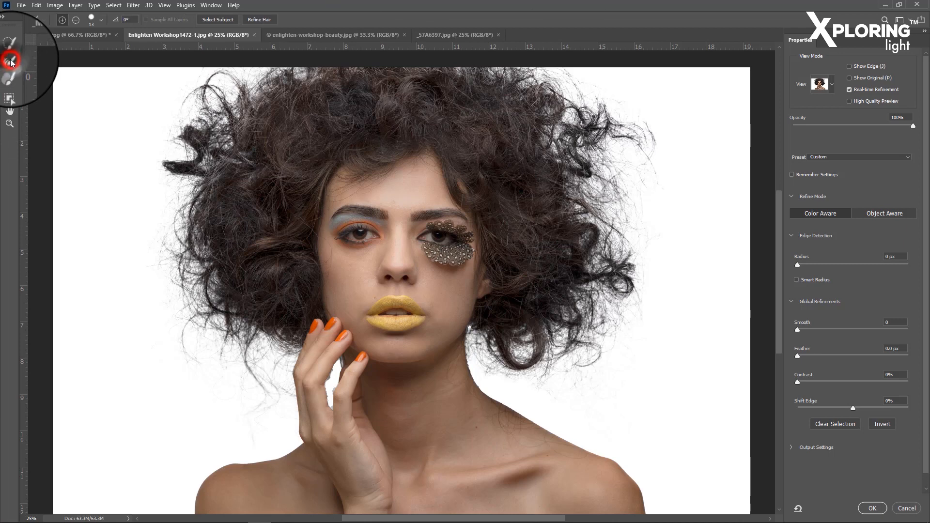
# - Paint along both sides of the woman's hair with the Refine Edge Brush enlarged to 500 px
pyautogui.click(10, 61)
pyautogui.press(']')
pyautogui.press(']')
pyautogui.press(']')
pyautogui.press(']')
pyautogui.press(']')
pyautogui.press(']')
pyautogui.press(']')
pyautogui.press(']')
pyautogui.press(']')
pyautogui.press(']')
pyautogui.press(']')
pyautogui.press(']')
pyautogui.press(']')
pyautogui.press(']')
pyautogui.press(']')
pyautogui.press(']')
pyautogui.press(']')
pyautogui.press(']')
pyautogui.press(']')
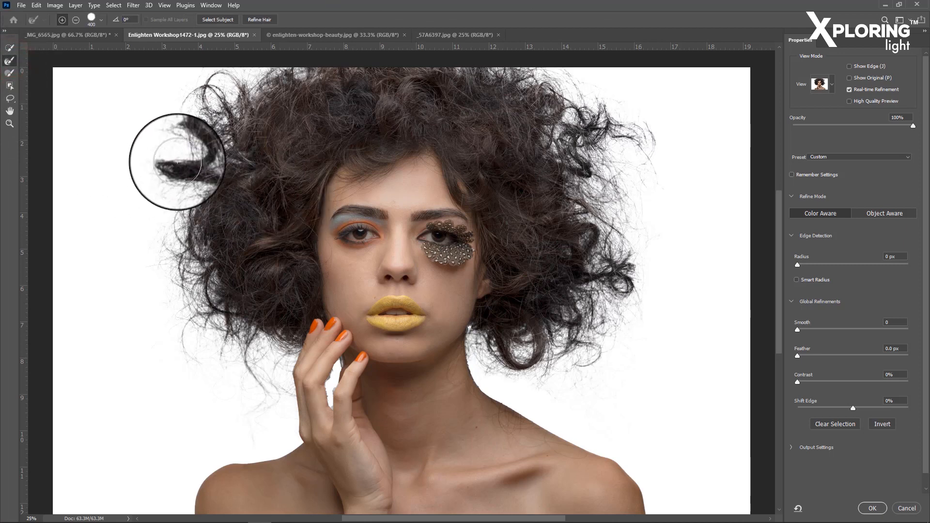
pyautogui.moveTo(219, 117)
pyautogui.mouseDown()
pyautogui.moveTo(185, 187)
pyautogui.moveTo(203, 296)
pyautogui.mouseUp()
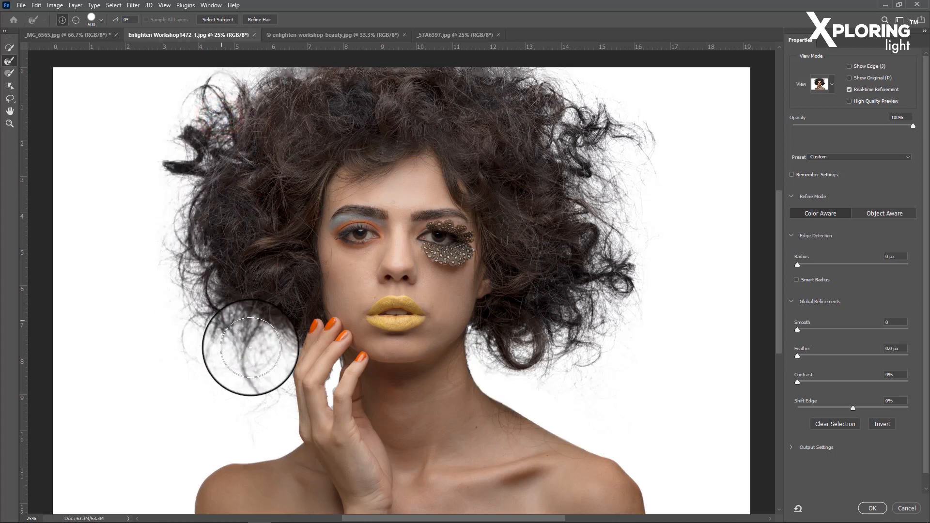
pyautogui.moveTo(538, 89)
pyautogui.mouseDown()
pyautogui.moveTo(608, 193)
pyautogui.moveTo(565, 301)
pyautogui.moveTo(561, 357)
pyautogui.moveTo(607, 212)
pyautogui.moveTo(565, 104)
pyautogui.moveTo(566, 346)
pyautogui.moveTo(494, 339)
pyautogui.mouseUp()
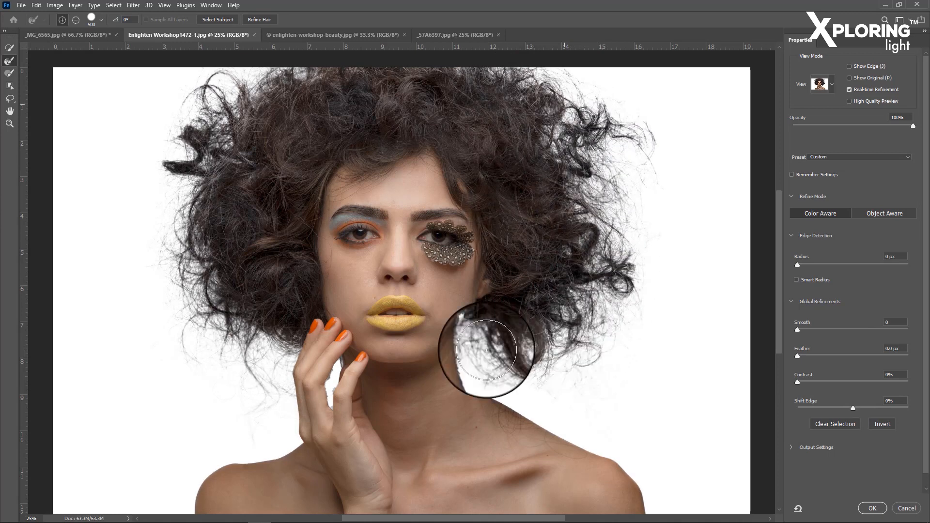
pyautogui.moveTo(195, 149)
pyautogui.mouseDown()
pyautogui.moveTo(168, 166)
pyautogui.moveTo(219, 89)
pyautogui.moveTo(268, 60)
pyautogui.moveTo(294, 60)
pyautogui.moveTo(207, 111)
pyautogui.moveTo(174, 224)
pyautogui.moveTo(205, 330)
pyautogui.moveTo(244, 399)
pyautogui.mouseUp()
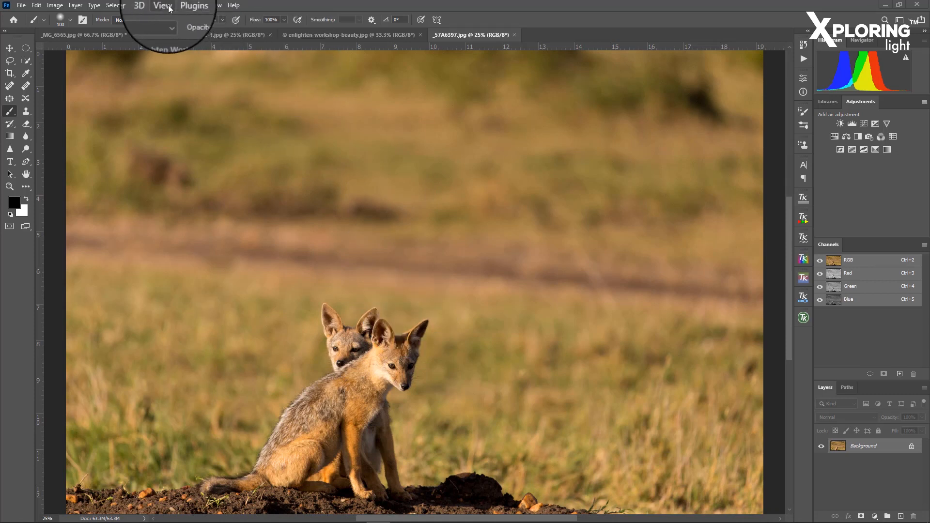
# - Open Neural Filters for the jackal photo _57A6397.jpg and enable the beta Depth-Aware Haze filter
pyautogui.click(129, 6)
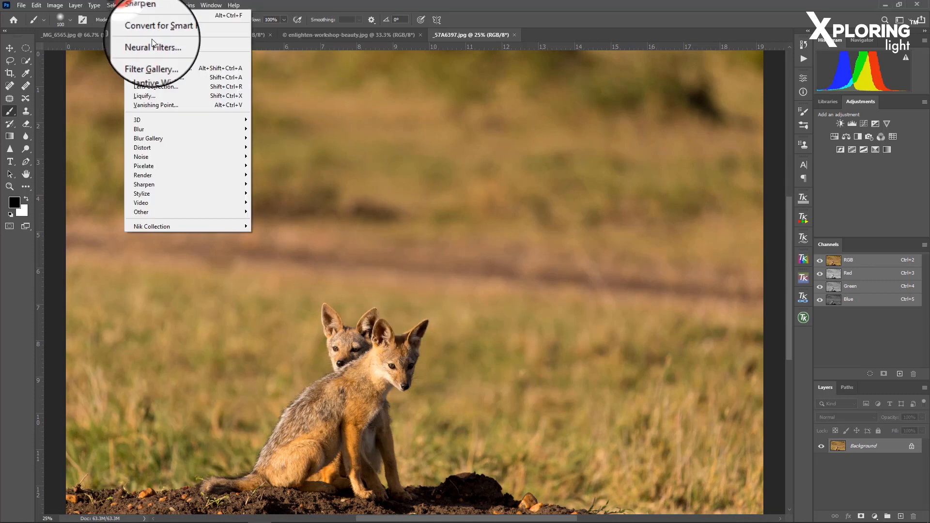
pyautogui.click(200, 44)
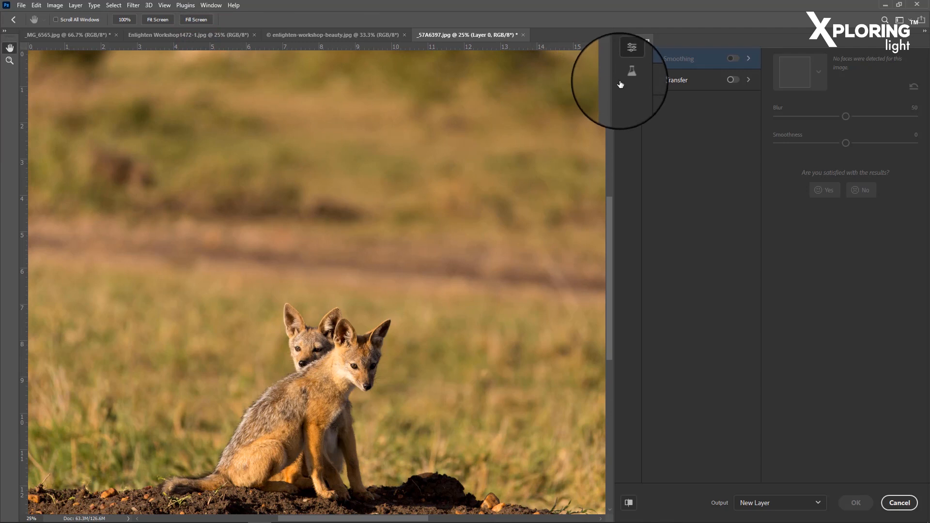
pyautogui.click(628, 76)
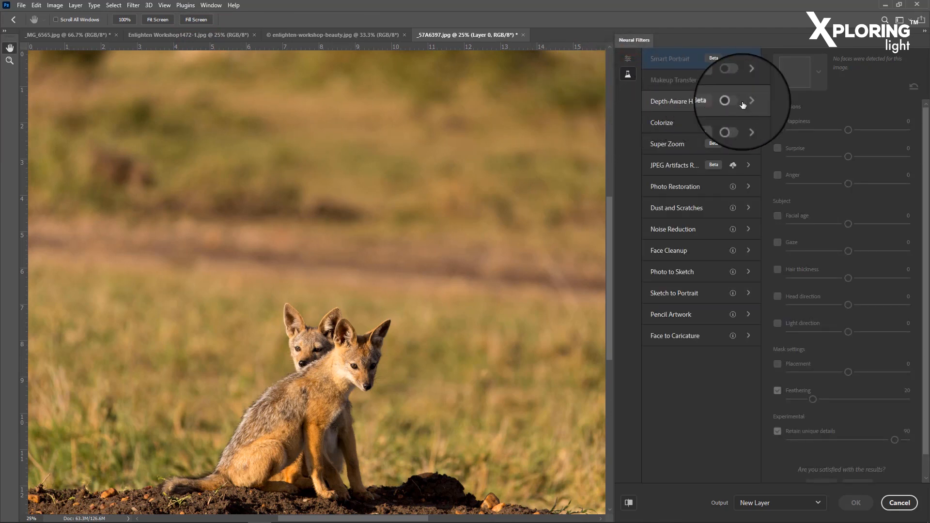
pyautogui.click(734, 102)
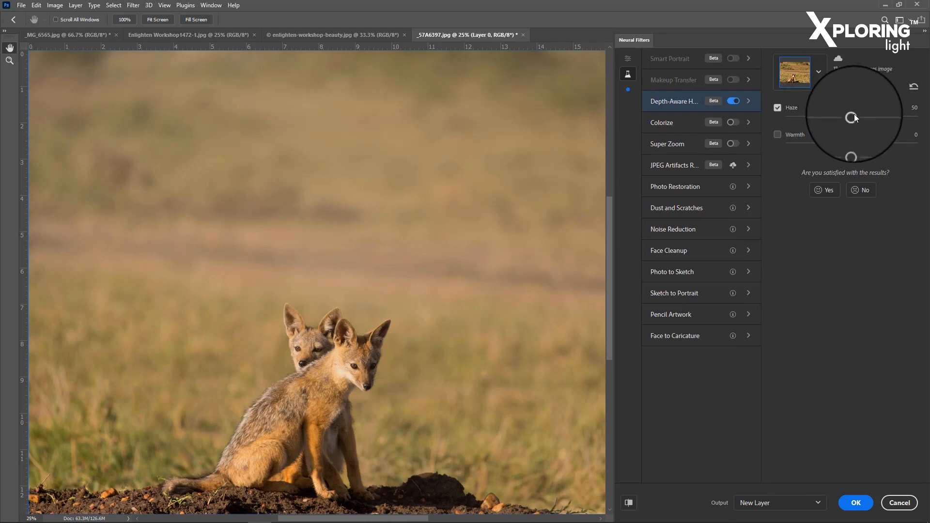
# - Set the filter's Haze to 100 and Warmth to 15, and output the result as a new layer
pyautogui.moveTo(852, 117); pyautogui.dragTo(922, 124)
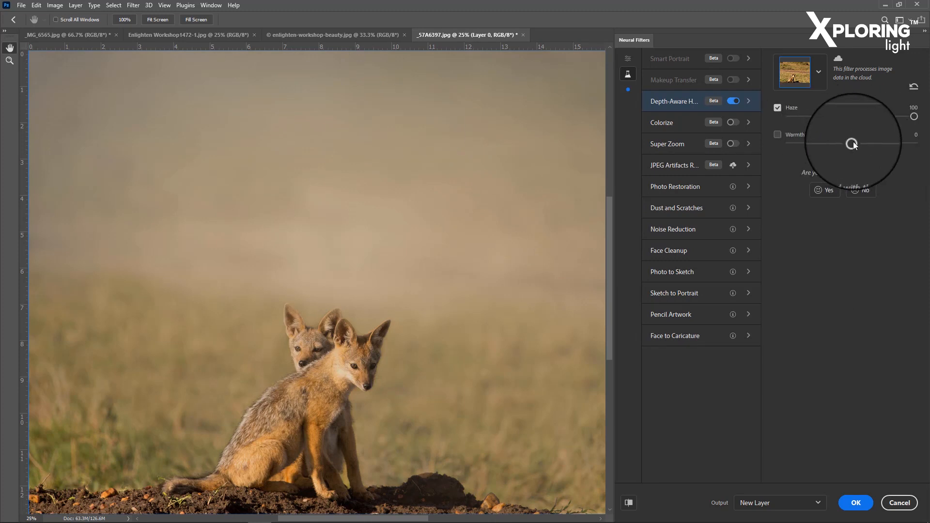
pyautogui.moveTo(851, 143); pyautogui.dragTo(872, 143)
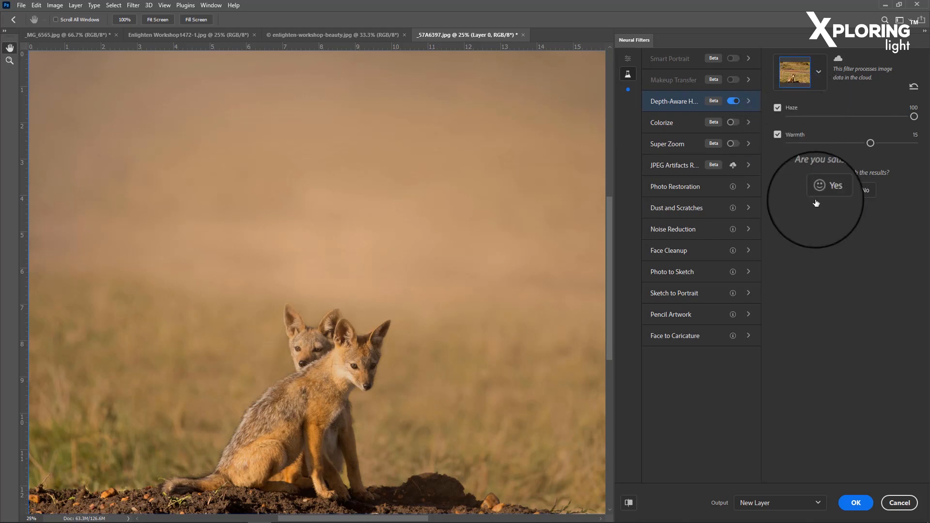
pyautogui.click(858, 501)
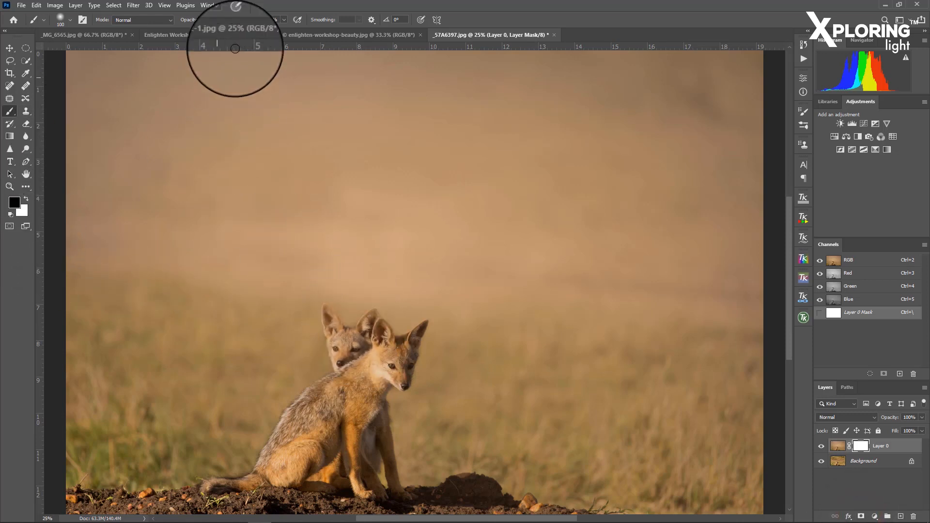
# - Adjust the brush opacity and size, and paint black on the haze layer's mask over the two jackals
pyautogui.moveTo(191, 22); pyautogui.dragTo(165, 21)
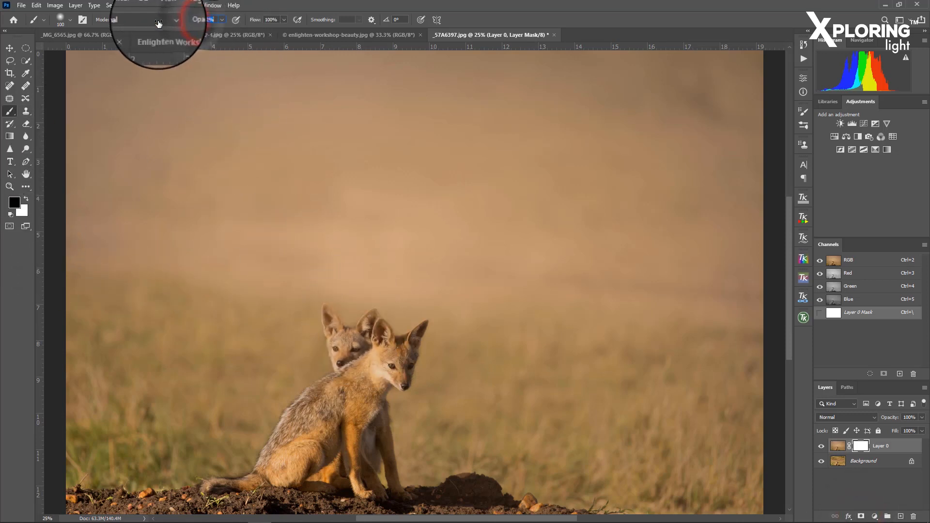
pyautogui.moveTo(325, 309)
pyautogui.mouseDown()
pyautogui.moveTo(325, 341)
pyautogui.moveTo(350, 296)
pyautogui.moveTo(367, 325)
pyautogui.moveTo(381, 305)
pyautogui.moveTo(363, 354)
pyautogui.moveTo(388, 344)
pyautogui.moveTo(402, 356)
pyautogui.moveTo(362, 369)
pyautogui.moveTo(410, 342)
pyautogui.moveTo(401, 363)
pyautogui.moveTo(383, 353)
pyautogui.moveTo(371, 328)
pyautogui.moveTo(342, 333)
pyautogui.moveTo(331, 317)
pyautogui.moveTo(347, 366)
pyautogui.moveTo(339, 402)
pyautogui.moveTo(306, 454)
pyautogui.moveTo(332, 447)
pyautogui.moveTo(297, 462)
pyautogui.moveTo(380, 461)
pyautogui.moveTo(377, 368)
pyautogui.mouseUp()
pyautogui.press(']')
pyautogui.press(']')
pyautogui.press(']')
pyautogui.press(']')
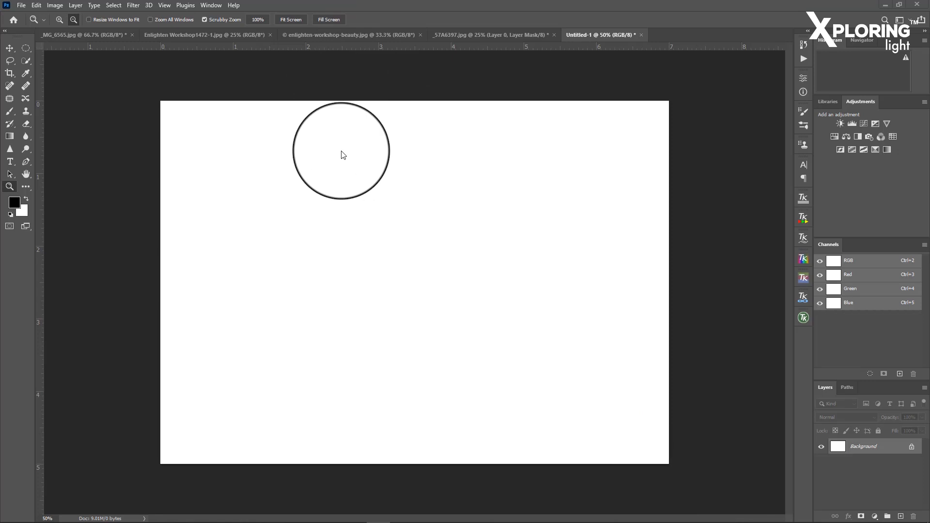
# - Turn on Pattern Preview for the blank Untitled-1 document and show the repeating area around the canvas at 16.7%
pyautogui.click(165, 5)
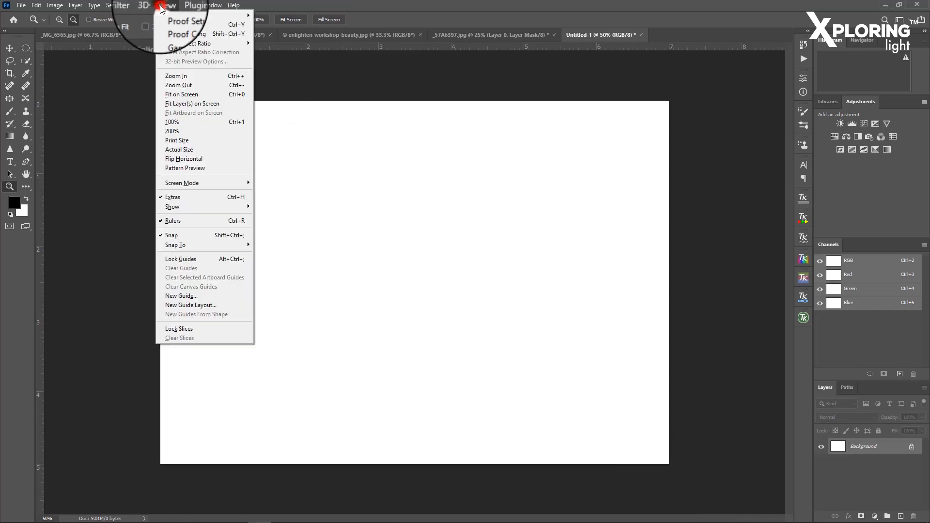
pyautogui.click(189, 170)
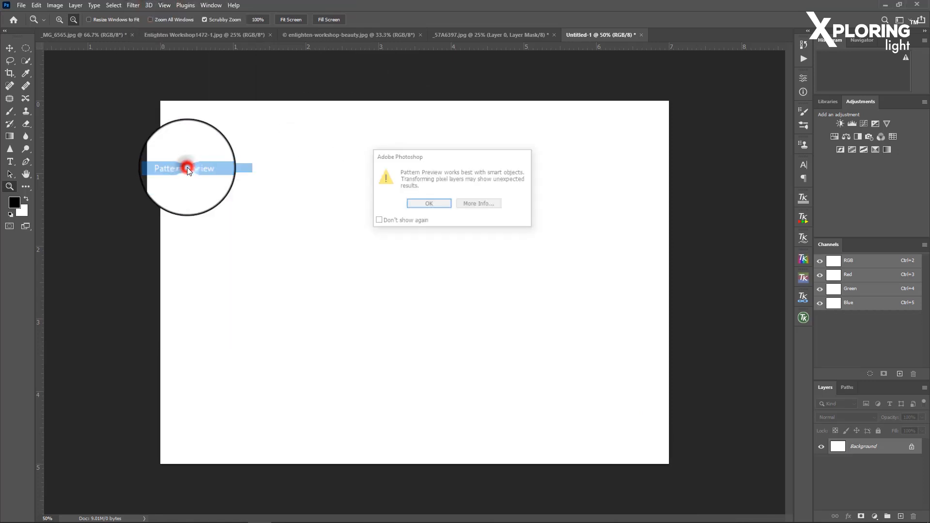
pyautogui.click(441, 202)
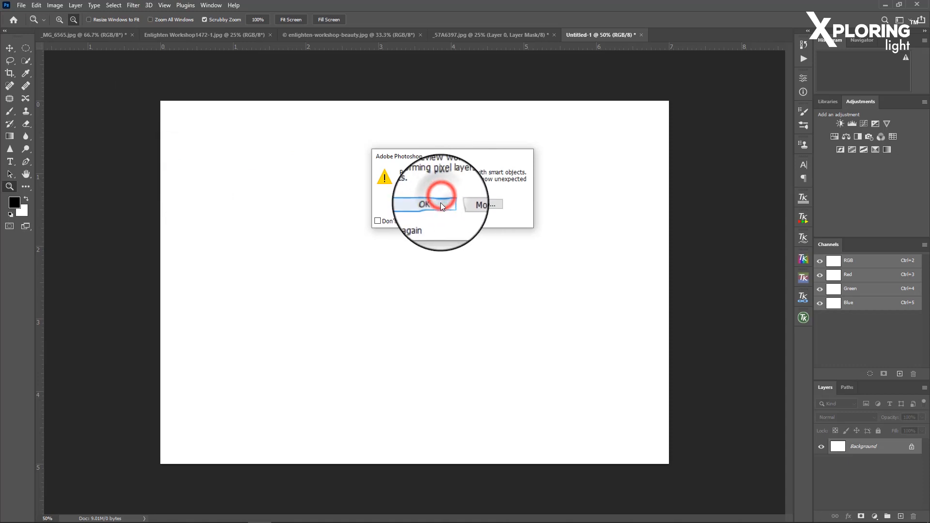
pyautogui.click(327, 239)
pyautogui.click(370, 238)
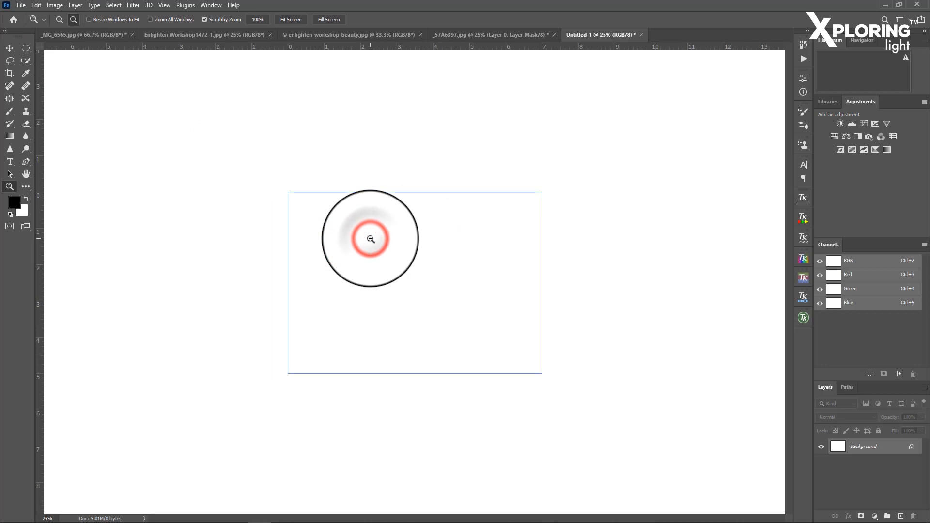
pyautogui.click(371, 238)
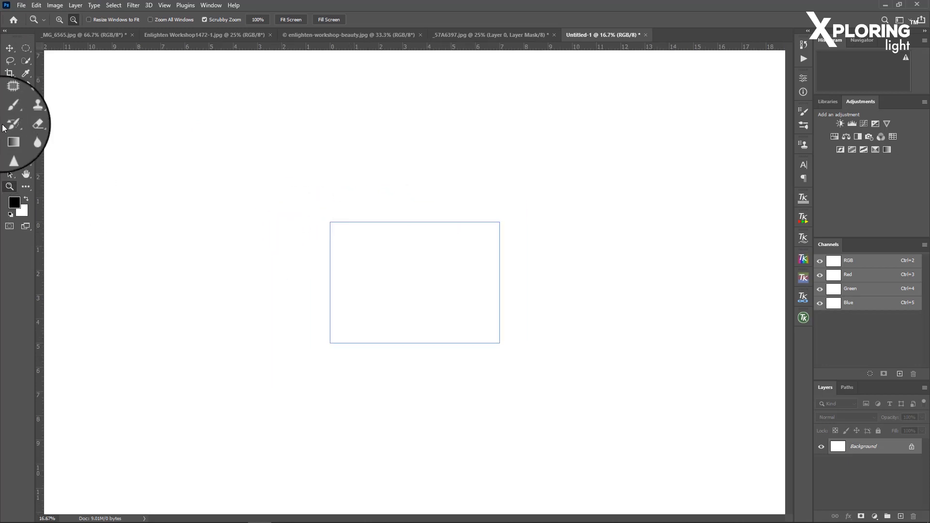
# - Paint a black pattern of vertical strokes and a connected diagonal line with the 125 px Brush
pyautogui.click(10, 111)
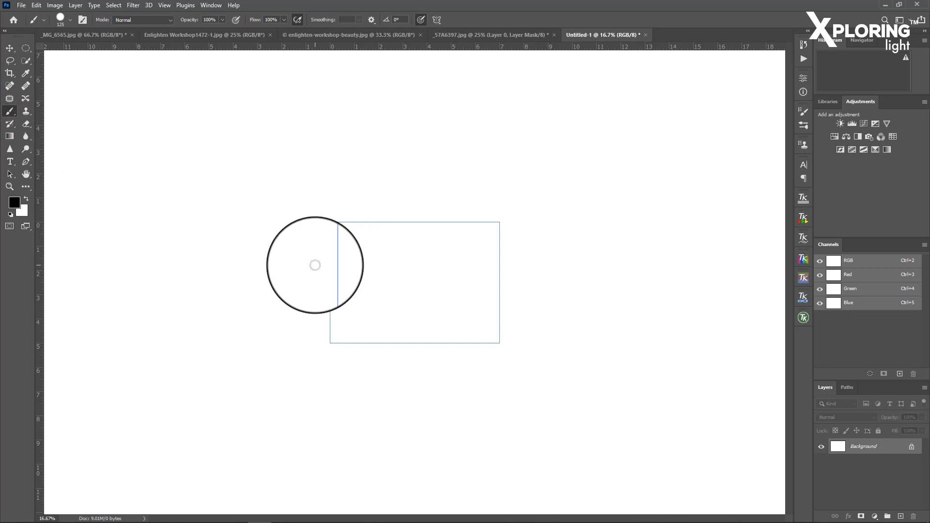
pyautogui.moveTo(315, 265)
pyautogui.mouseDown()
pyautogui.moveTo(350, 241)
pyautogui.moveTo(369, 202)
pyautogui.mouseUp()
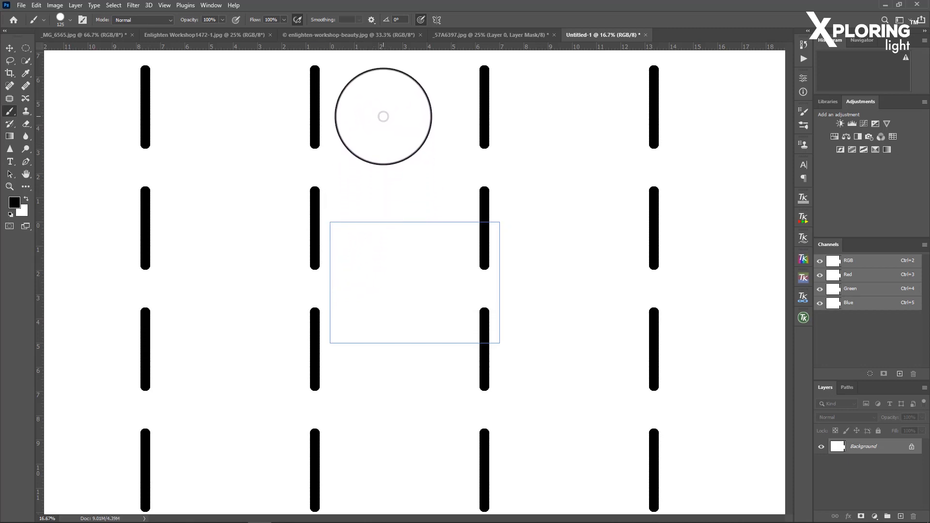
pyautogui.keyDown('shift'); pyautogui.click(383, 115); pyautogui.keyUp('shift')
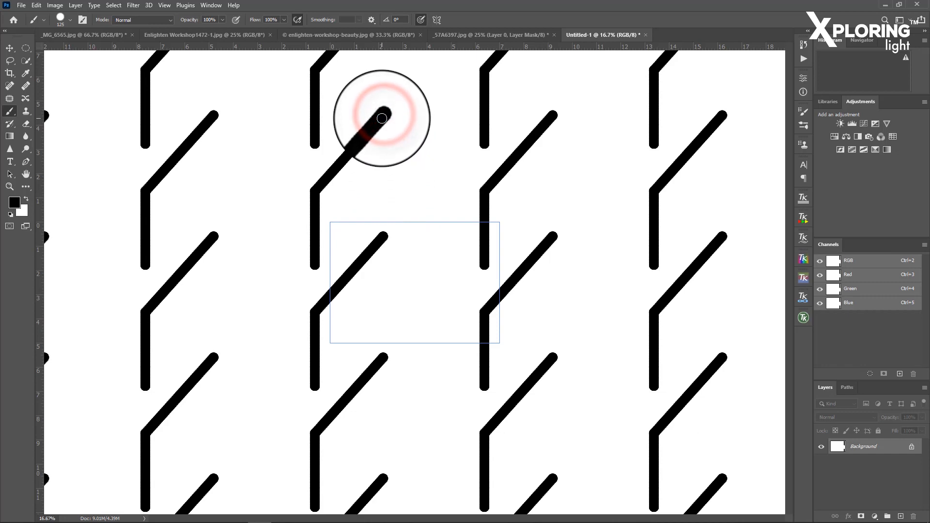
pyautogui.moveTo(409, 96); pyautogui.dragTo(406, 203)
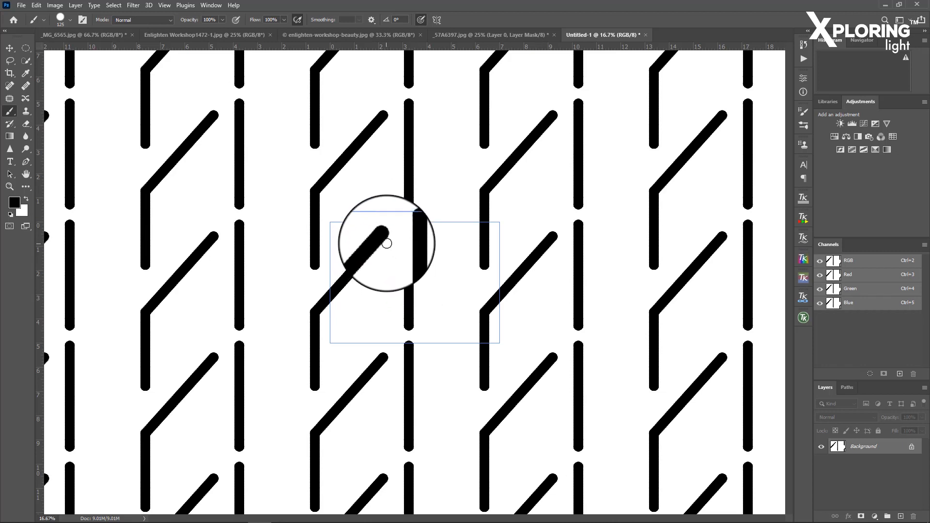
pyautogui.moveTo(388, 239); pyautogui.dragTo(393, 361)
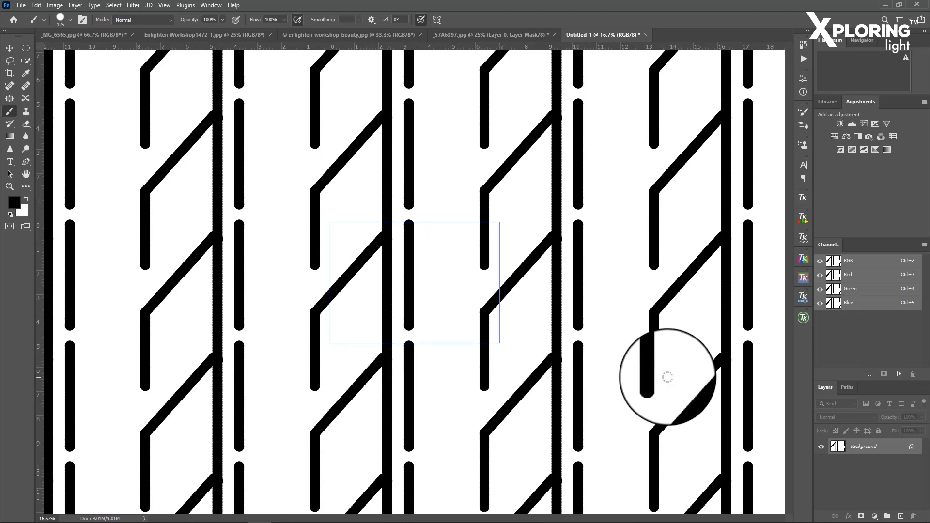